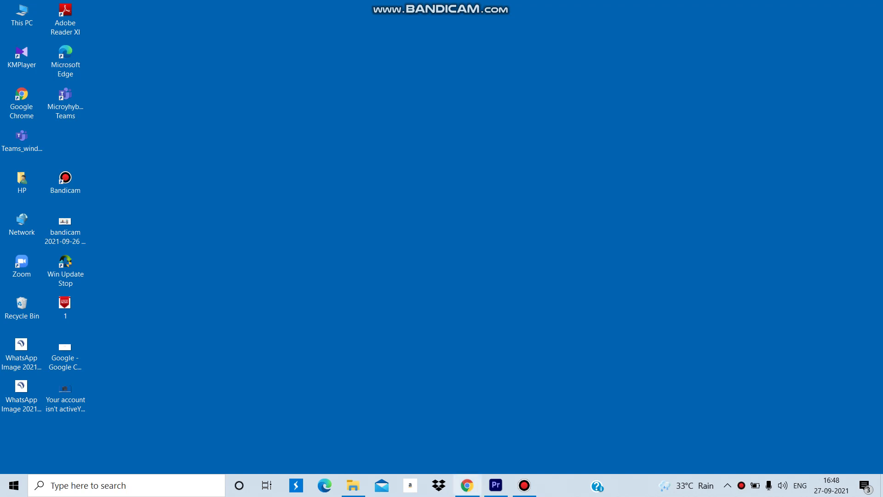
Switch to Chrome and view the talking-presenter YouTube video and its channel details, playing it muted and pausing at about 0:17.
{"action": "left_click", "coordinate": [467, 485]}
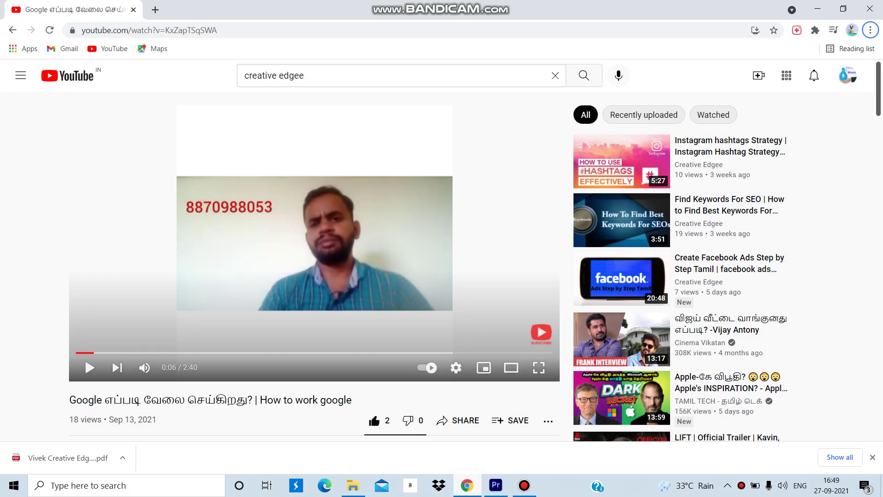
{"action": "left_click", "coordinate": [290, 254]}
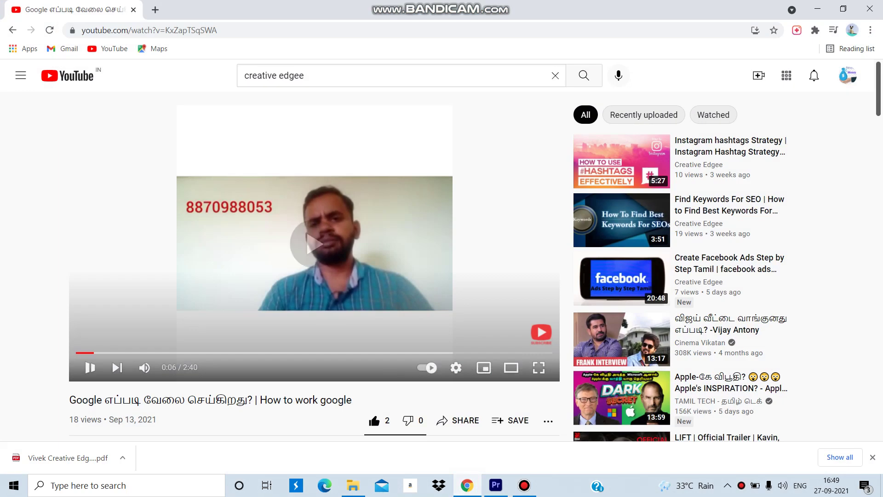
{"action": "left_click", "coordinate": [269, 260]}
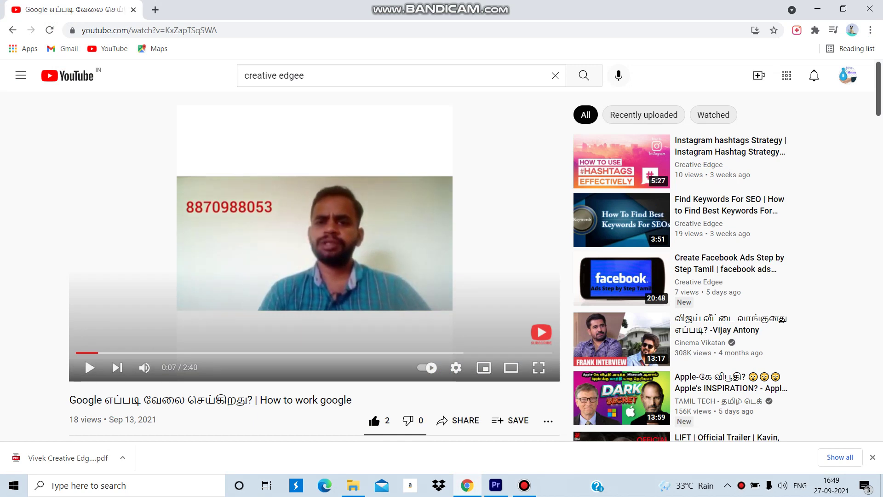
{"action": "scroll", "coordinate": [100, 273], "scroll_direction": "down", "scroll_amount": 4}
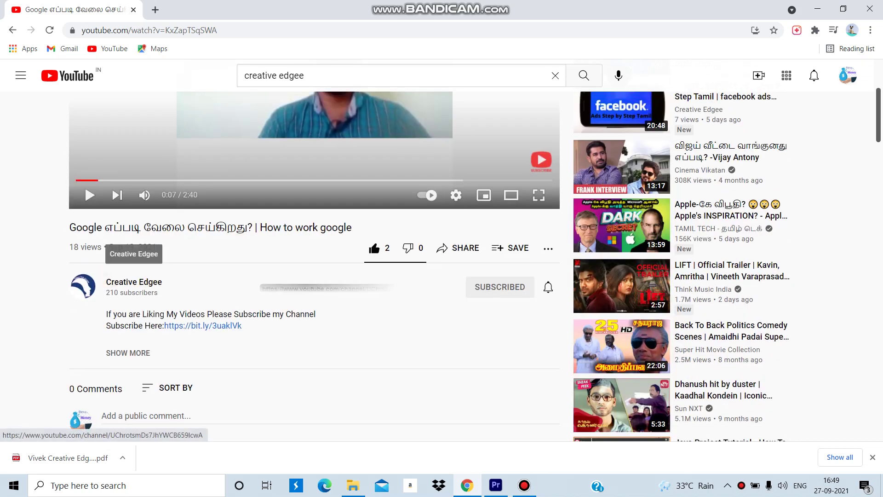
{"action": "scroll", "coordinate": [100, 274], "scroll_direction": "up", "scroll_amount": 4}
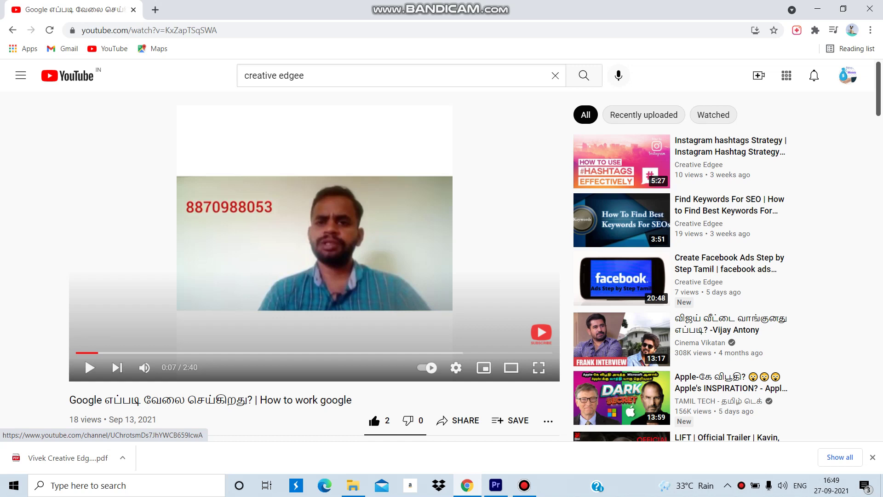
{"action": "left_click", "coordinate": [183, 198]}
{"action": "left_click", "coordinate": [270, 249]}
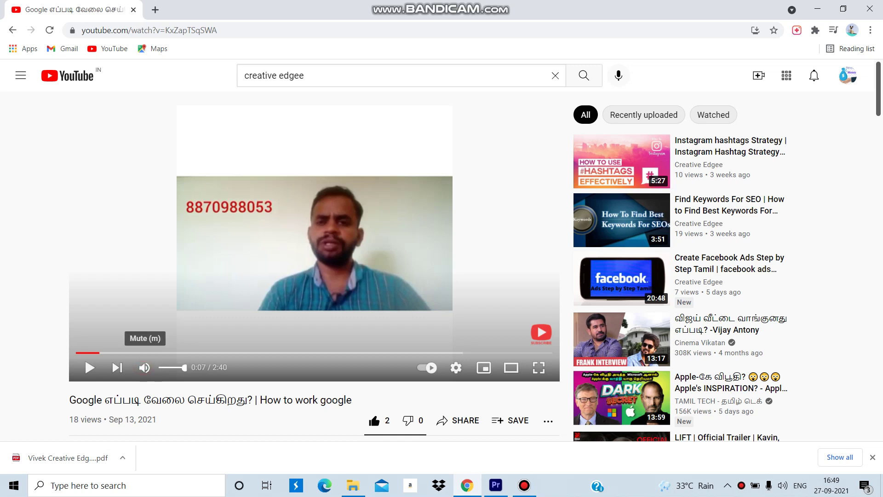
{"action": "left_click", "coordinate": [144, 367]}
{"action": "left_click", "coordinate": [92, 368]}
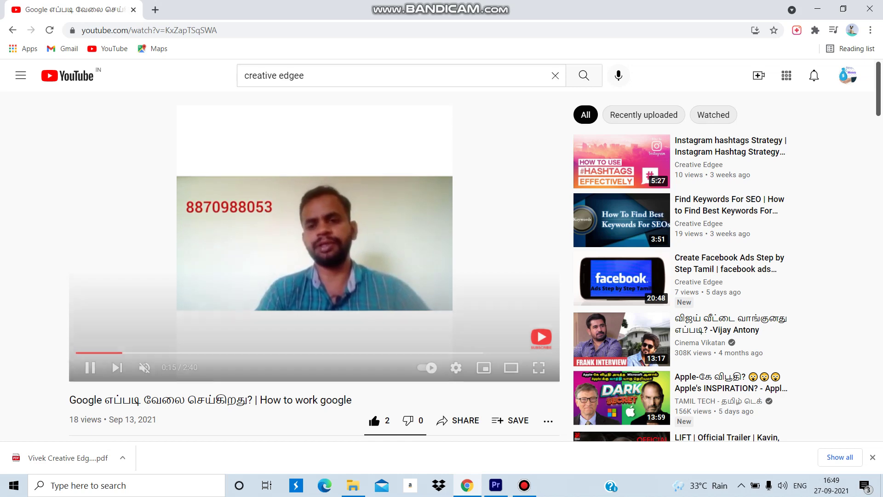
{"action": "key", "text": "space"}
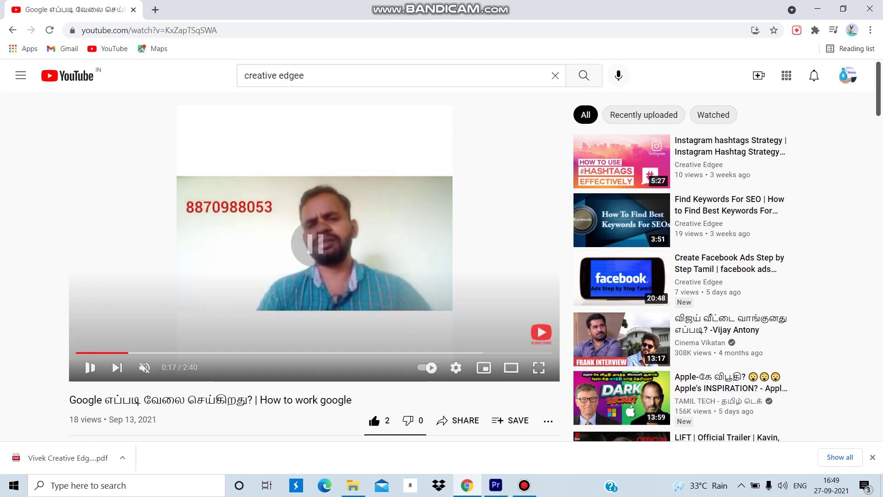
{"action": "left_click", "coordinate": [496, 485]}
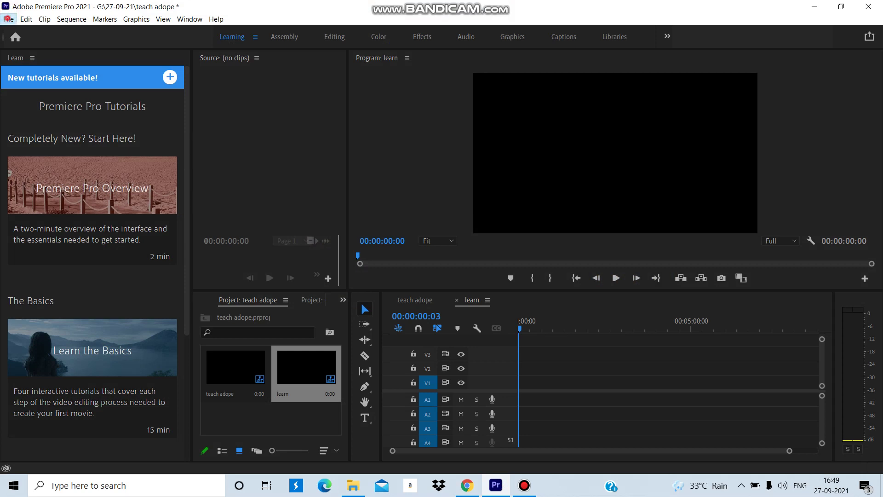
{"action": "left_click", "coordinate": [9, 19]}
{"action": "mouse_move", "coordinate": [24, 32]}
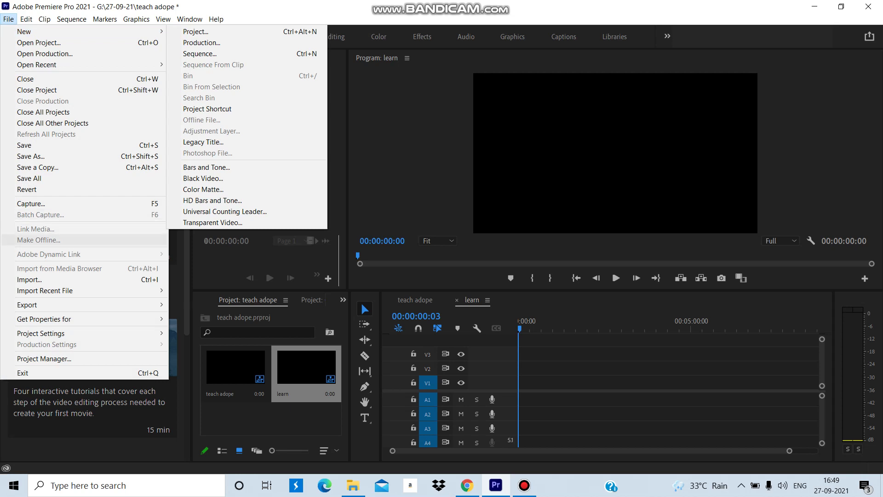
{"action": "left_click", "coordinate": [34, 280]}
{"action": "key", "text": "ctrl+i"}
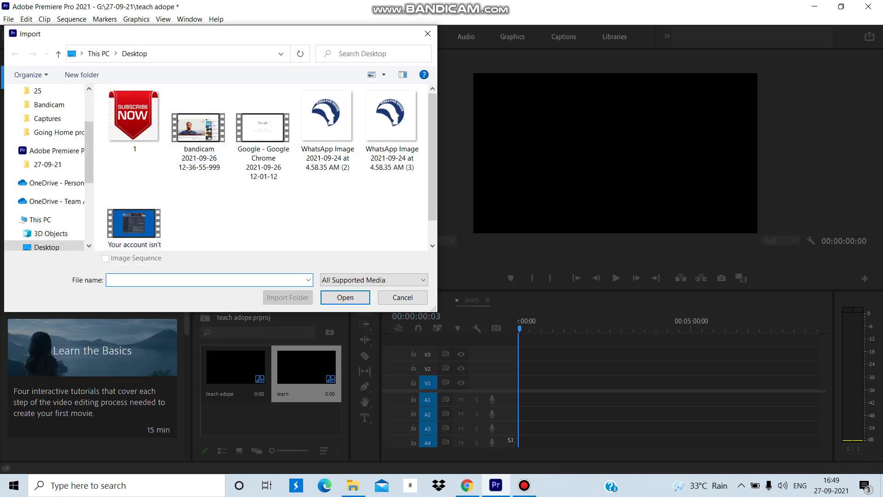
{"action": "double_click", "coordinate": [268, 131]}
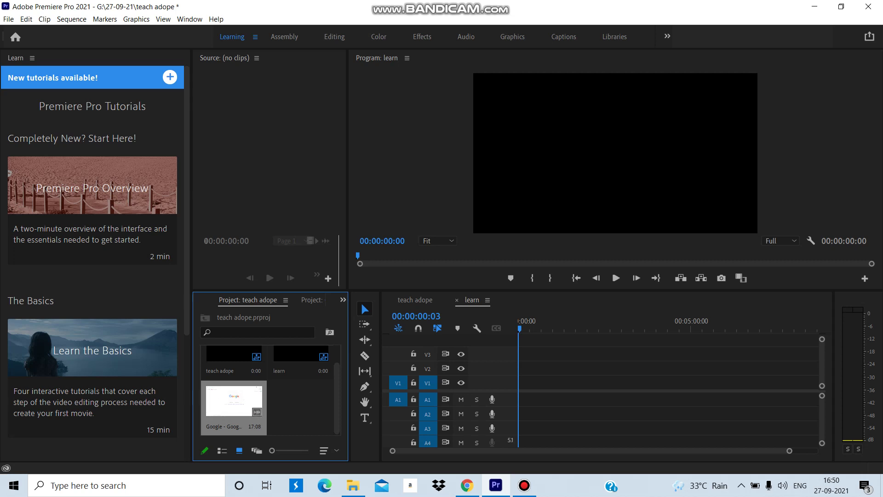
Place the imported Google clip near the start of V1 in the learn sequence, keeping the existing sequence settings.
{"action": "left_click_drag", "start_coordinate": [234, 402], "coordinate": [524, 388]}
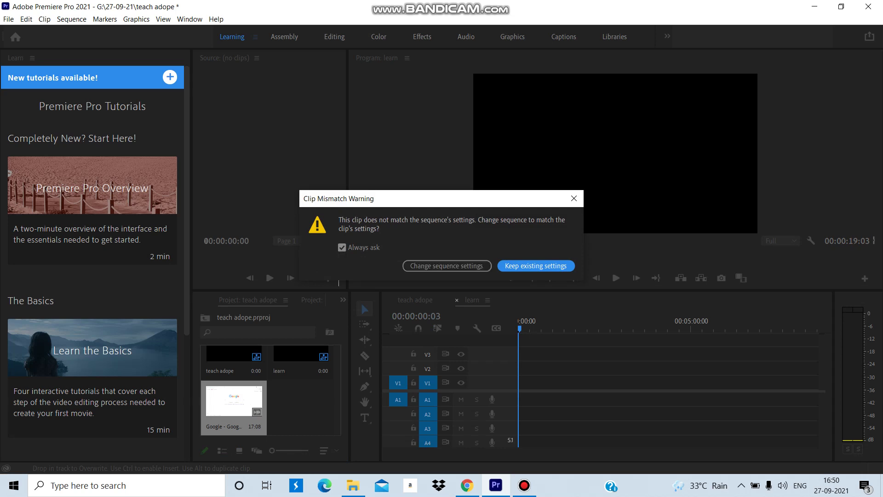
{"action": "left_click", "coordinate": [536, 266]}
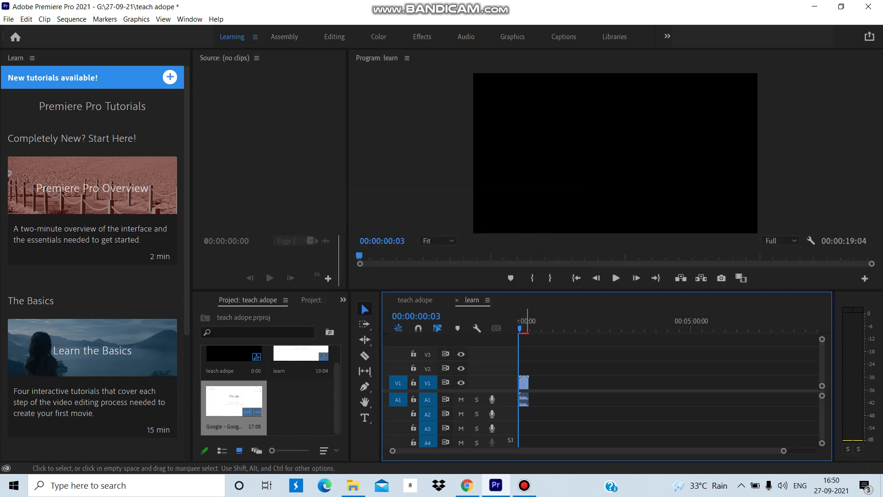
{"action": "left_click", "coordinate": [526, 385]}
{"action": "left_click", "coordinate": [530, 380]}
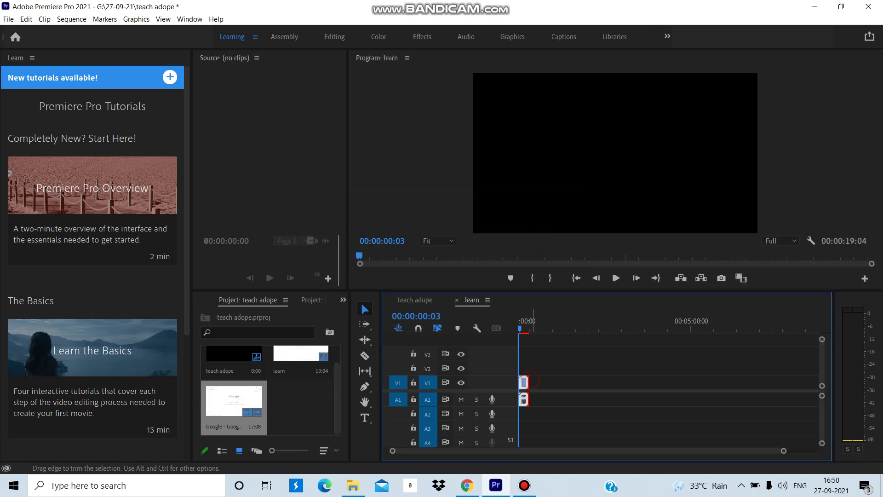
Try to lengthen the Google clip on V1 by extending its end, and delete the clip from the sequence.
{"action": "left_click_drag", "start_coordinate": [530, 380], "coordinate": [716, 381]}
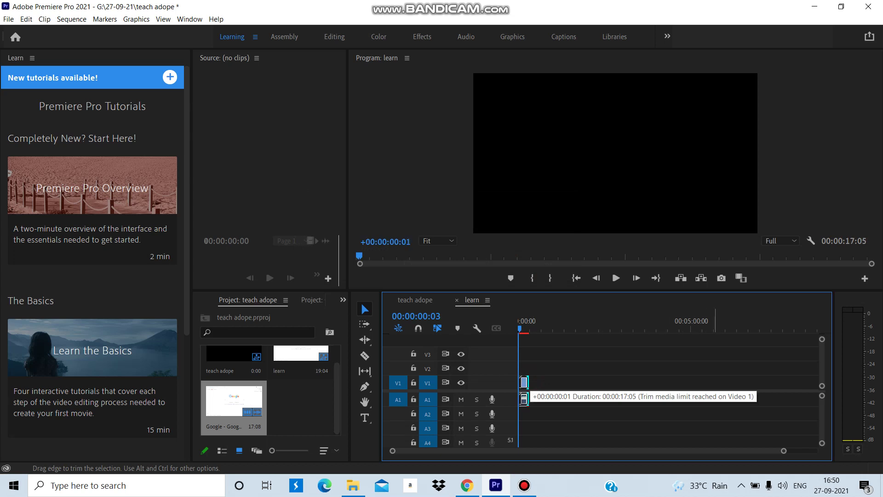
{"action": "left_click_drag", "start_coordinate": [524, 397], "coordinate": [524, 397]}
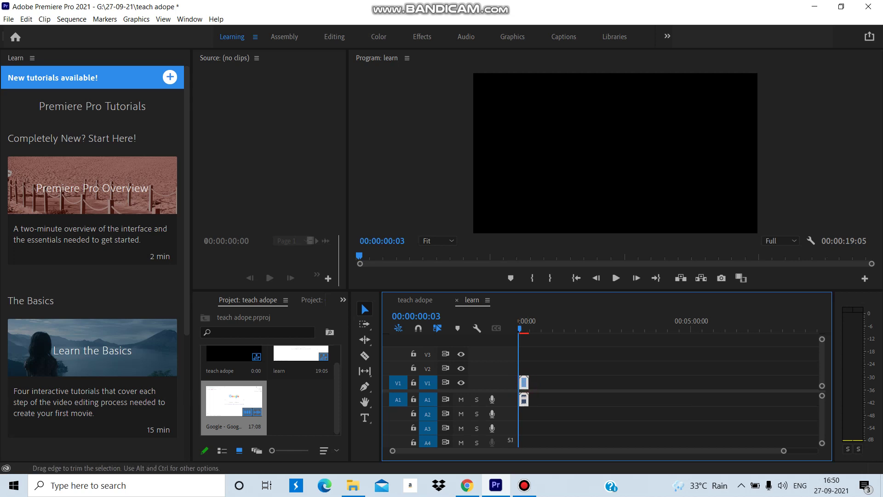
{"action": "left_click_drag", "start_coordinate": [529, 383], "coordinate": [715, 383]}
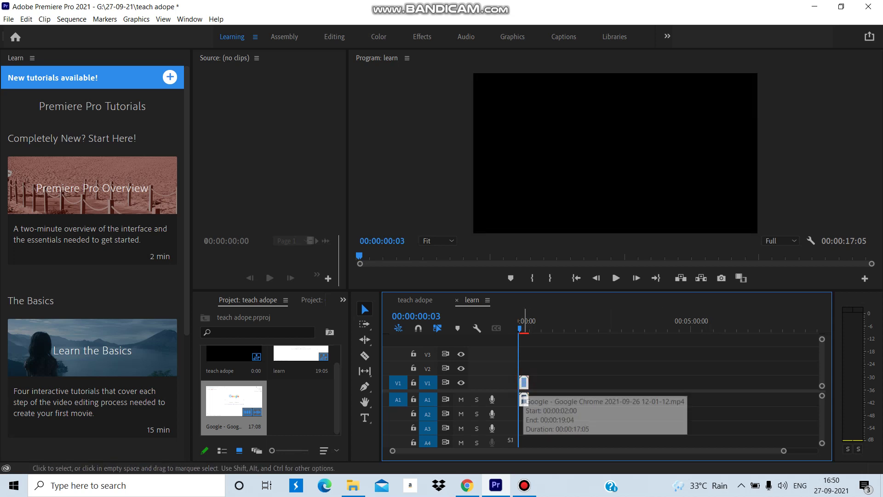
{"action": "left_click", "coordinate": [588, 342]}
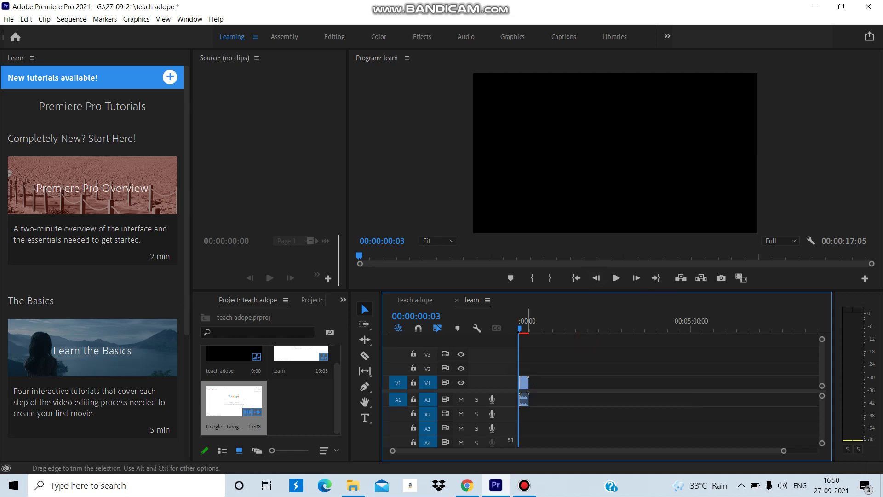
{"action": "left_click", "coordinate": [525, 399]}
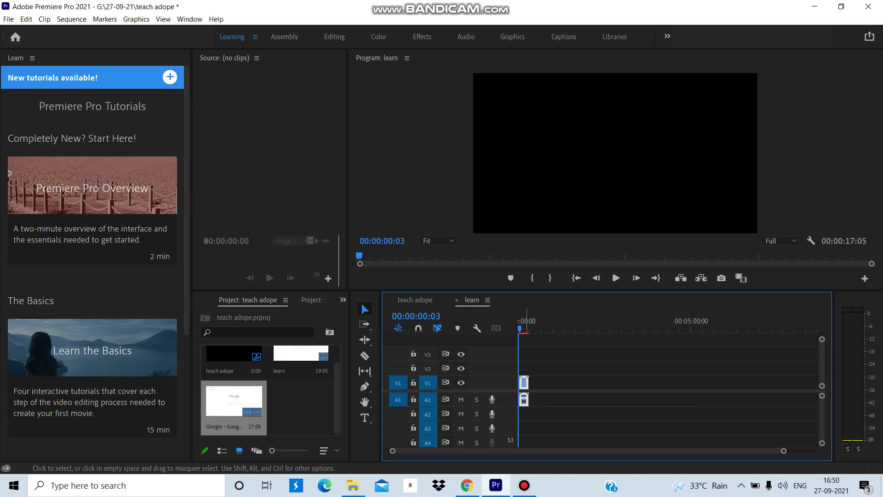
{"action": "key", "text": "="}
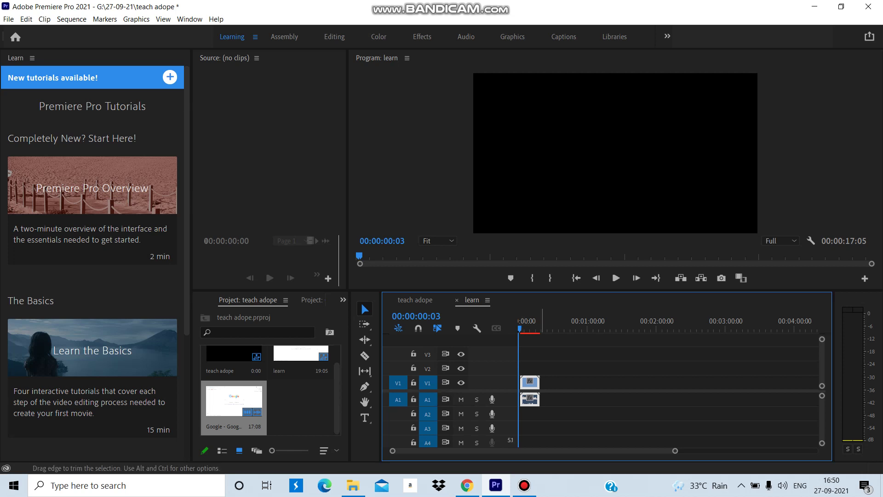
{"action": "left_click_drag", "start_coordinate": [543, 383], "coordinate": [563, 383]}
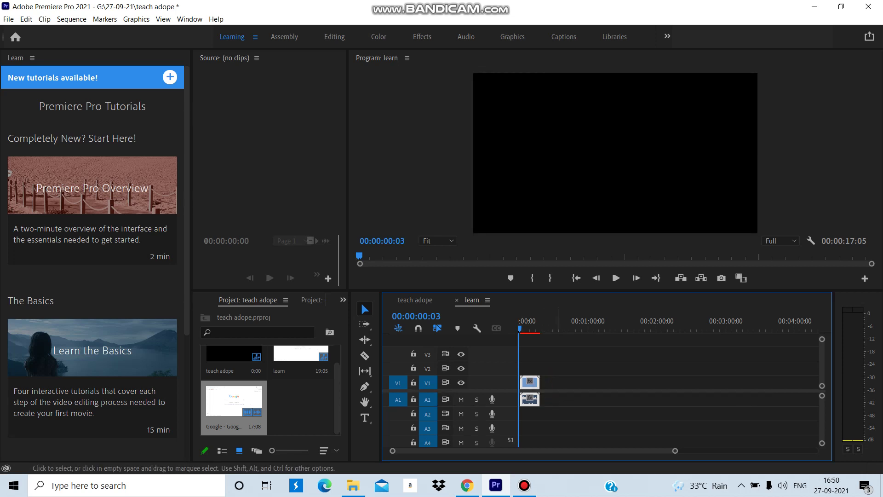
{"action": "key", "text": "Delete"}
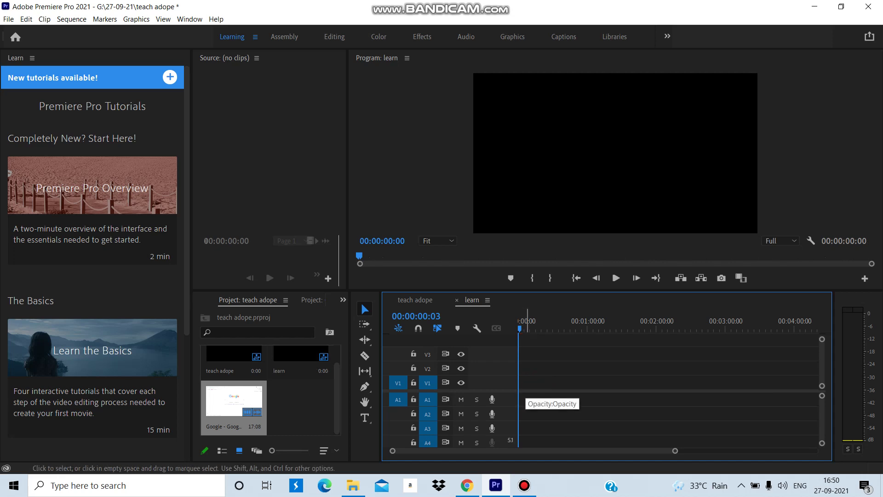
{"action": "left_click", "coordinate": [6, 19]}
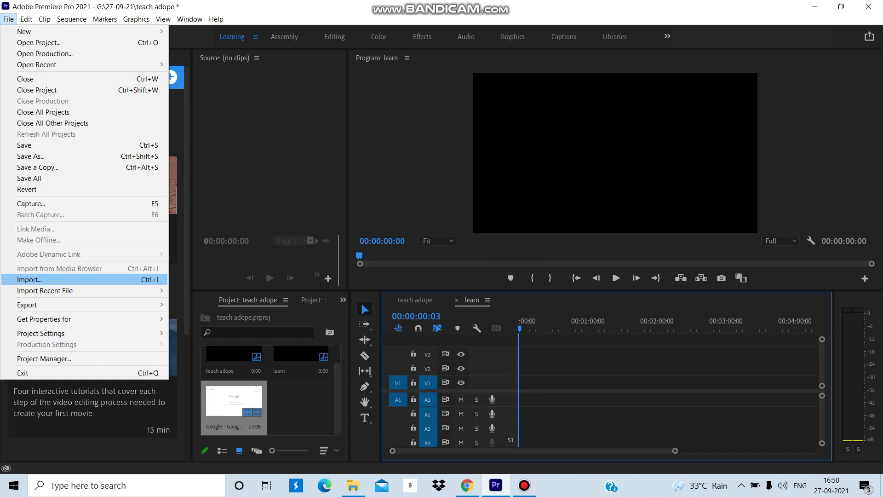
{"action": "left_click", "coordinate": [238, 398]}
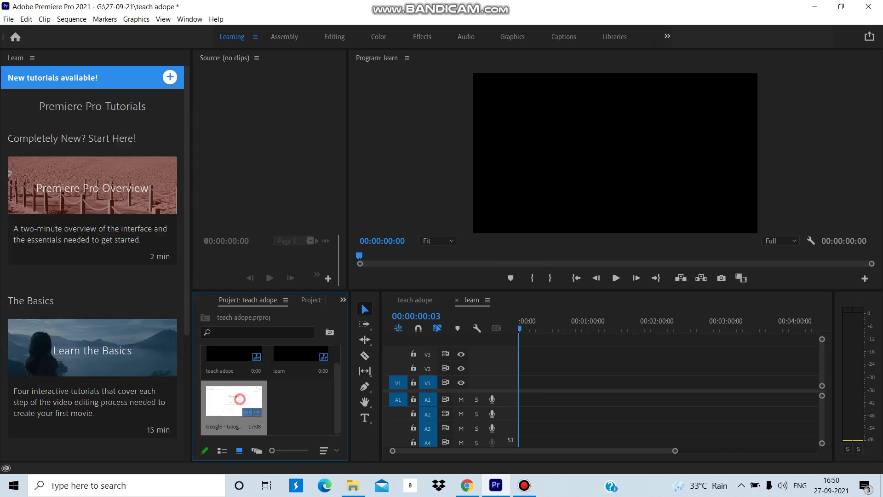
{"action": "left_click", "coordinate": [189, 396]}
{"action": "left_click", "coordinate": [242, 408]}
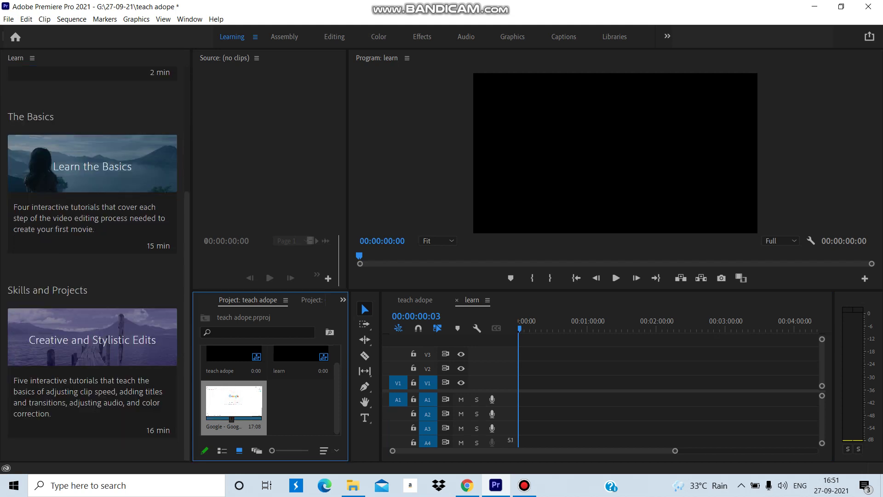
{"action": "left_click", "coordinate": [276, 133]}
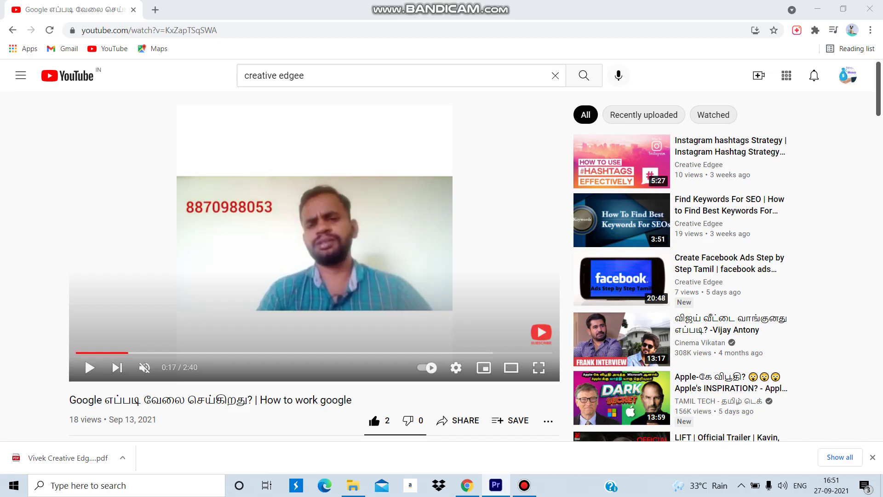
{"action": "key", "text": "alt+Tab"}
Place the Google clip at the very start of V1 in the learn sequence, keeping the existing sequence settings.
{"action": "left_click_drag", "start_coordinate": [234, 401], "coordinate": [522, 384]}
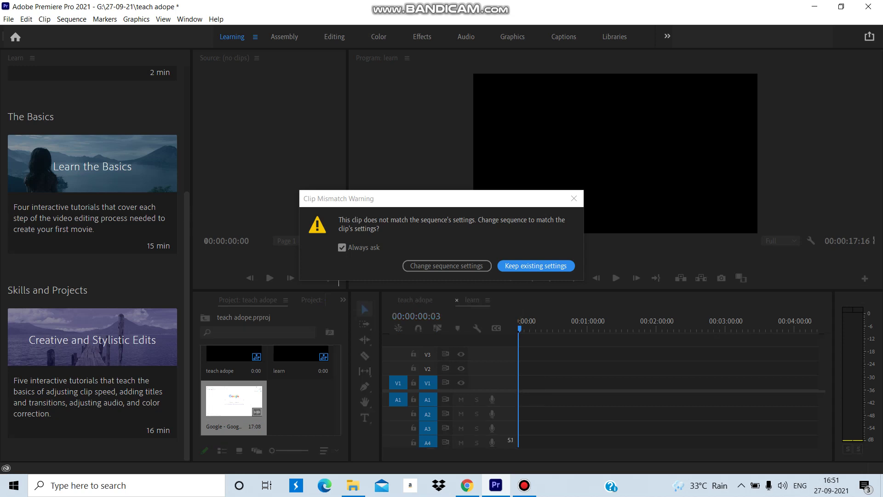
{"action": "left_click", "coordinate": [536, 266]}
{"action": "left_click", "coordinate": [248, 406]}
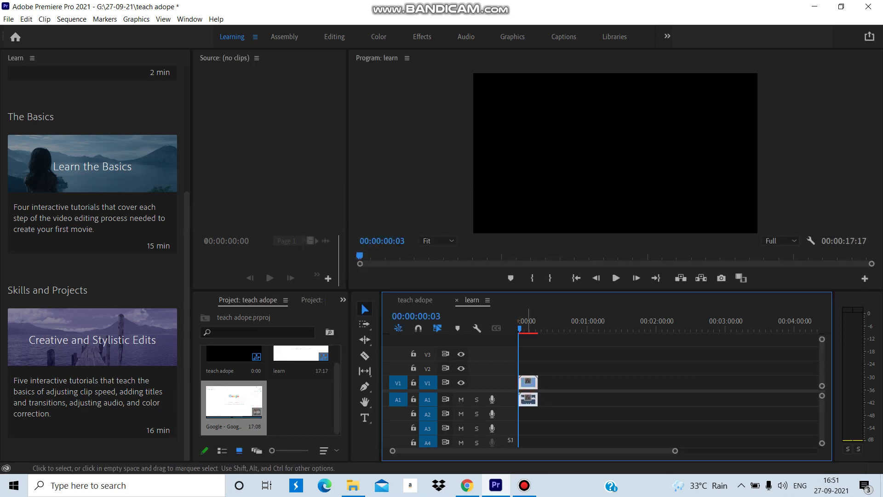
Play the learn sequence for a preview, return the playhead to the start, and replay it up to about one second.
{"action": "left_click", "coordinate": [615, 279]}
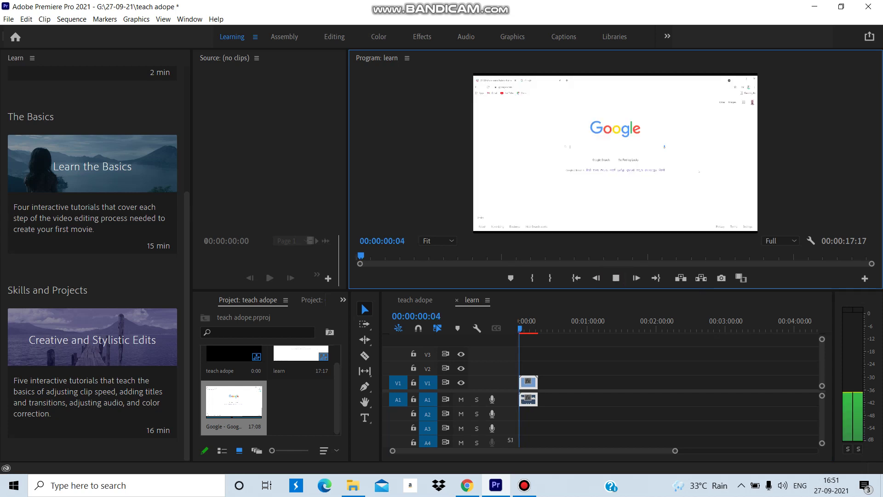
{"action": "left_click", "coordinate": [613, 279]}
{"action": "left_click", "coordinate": [616, 278]}
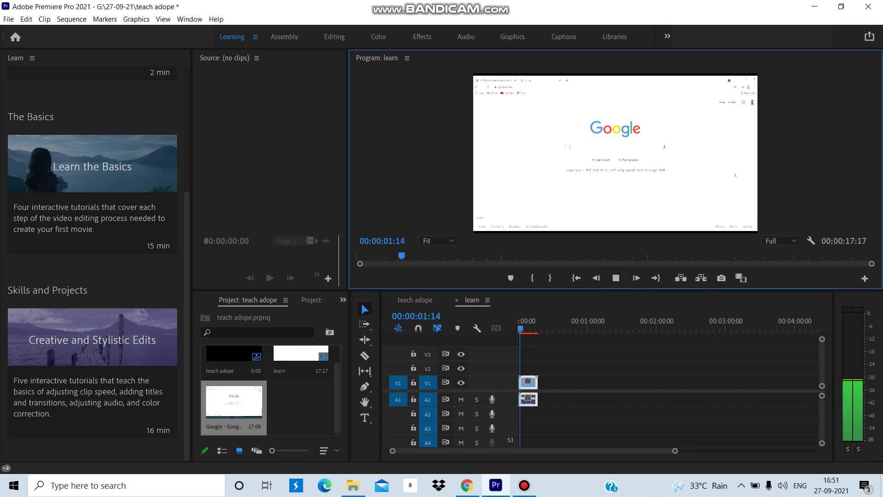
{"action": "left_click", "coordinate": [616, 278]}
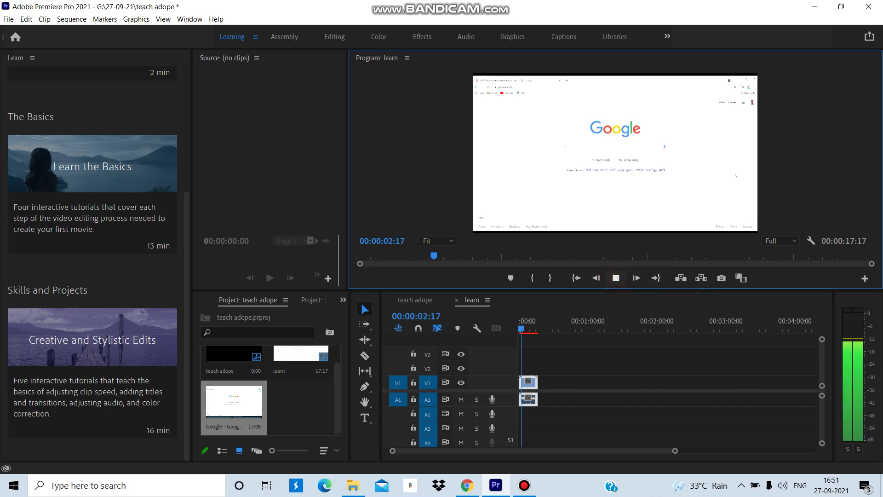
{"action": "left_click_drag", "start_coordinate": [523, 329], "coordinate": [519, 329]}
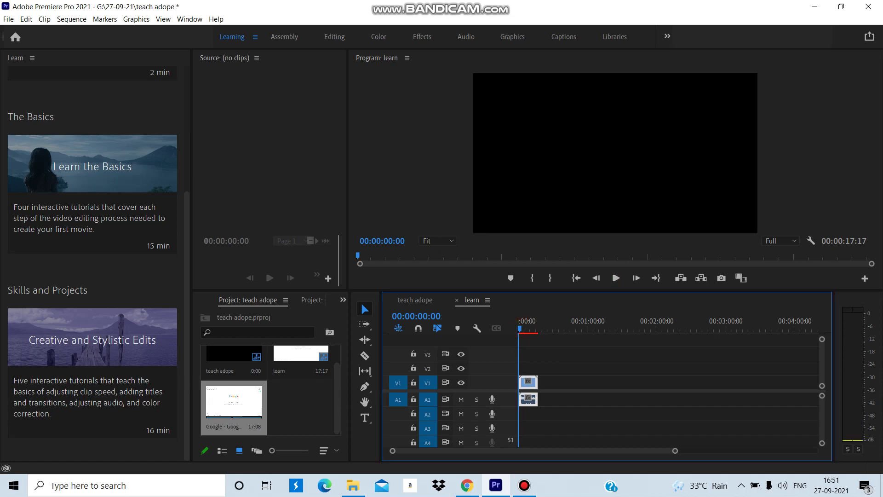
{"action": "key", "text": "space"}
{"action": "key", "text": "space"}
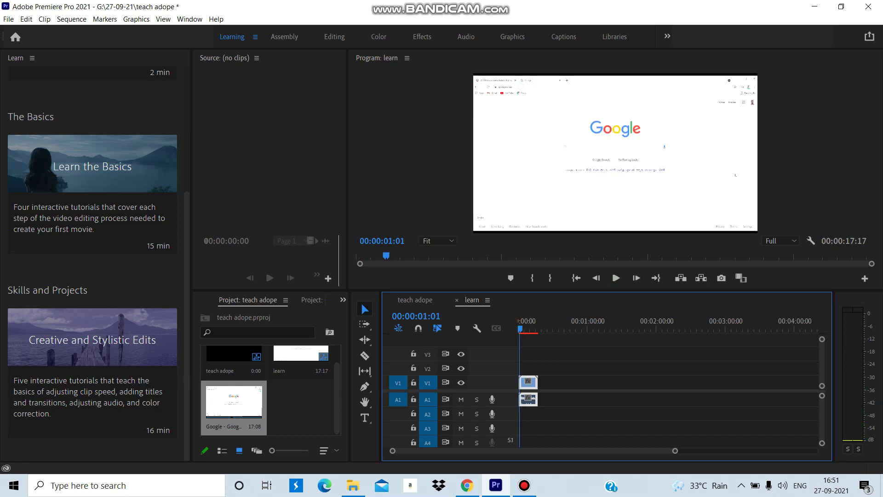
{"action": "left_click", "coordinate": [489, 116]}
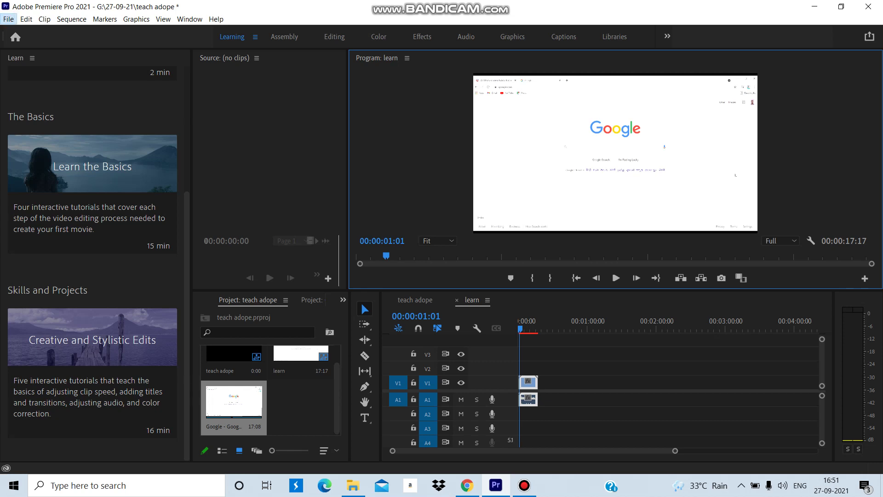
Create a new legacy title with the default name and video settings of 1920 × 1080 at 25.00 fps.
{"action": "left_click", "coordinate": [8, 19]}
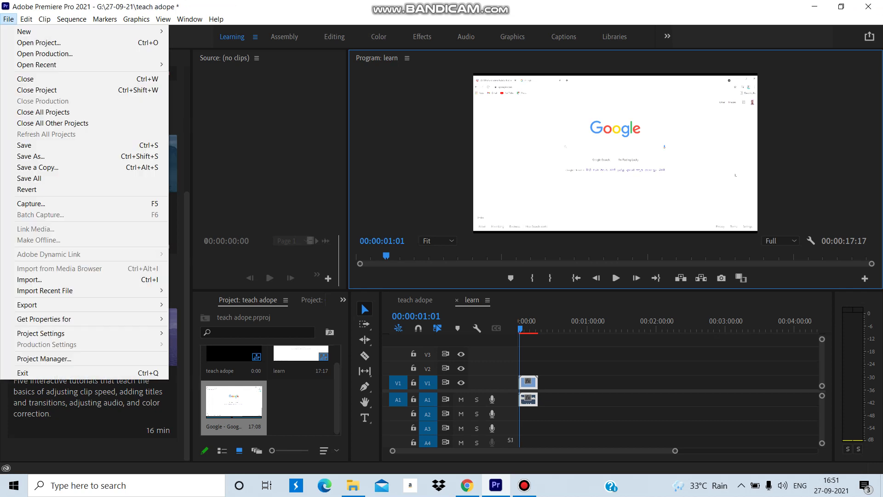
{"action": "mouse_move", "coordinate": [23, 31]}
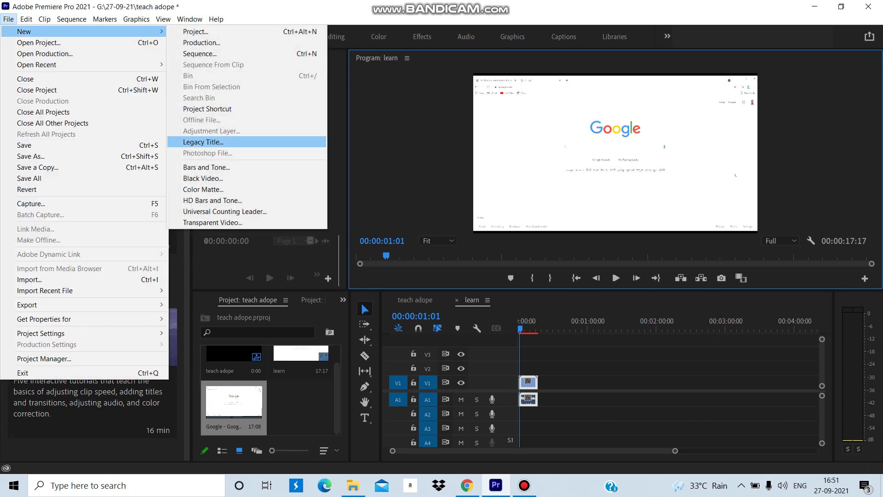
{"action": "left_click", "coordinate": [214, 142]}
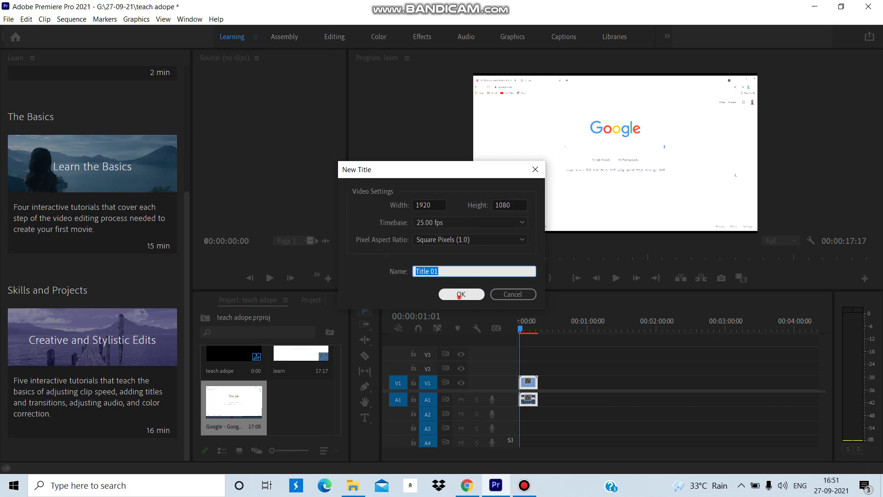
{"action": "left_click", "coordinate": [459, 296]}
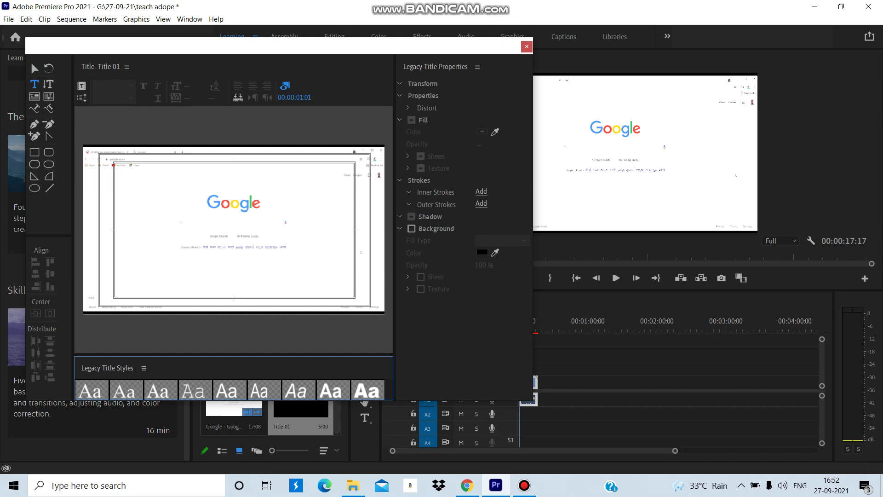
Add the text "CREATIVE EDGEE" beside the Google logo, in the upper-left part of the title frame.
{"action": "left_click", "coordinate": [31, 61]}
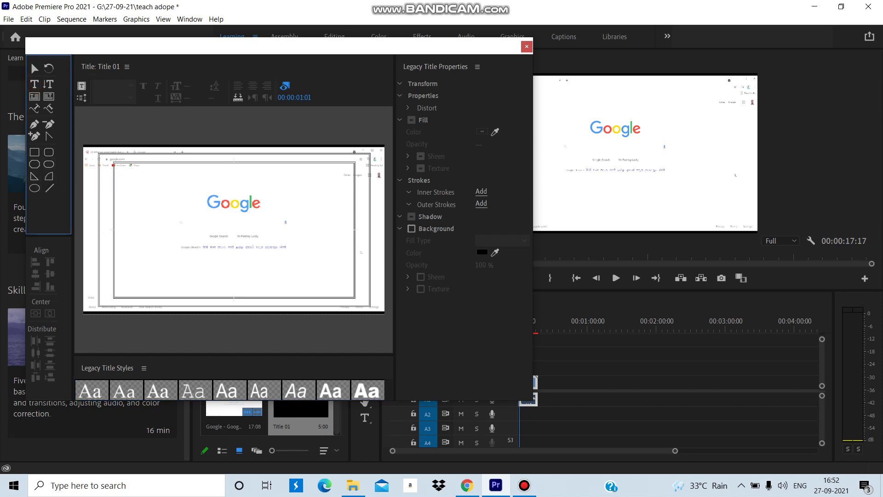
{"action": "left_click", "coordinate": [122, 199]}
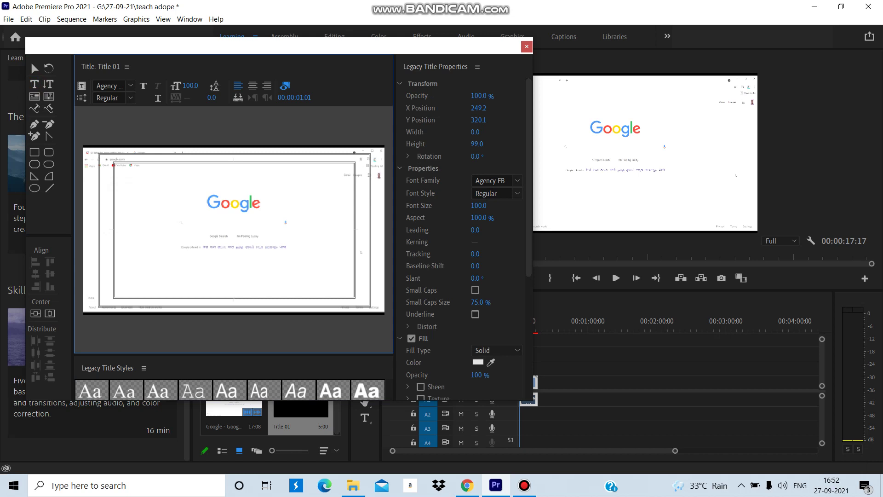
{"action": "type", "text": "CR"}
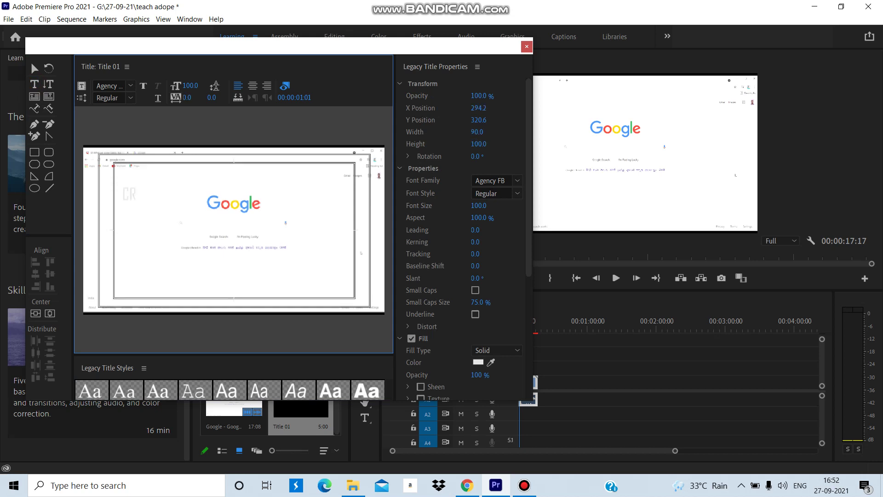
{"action": "type", "text": "EATI"}
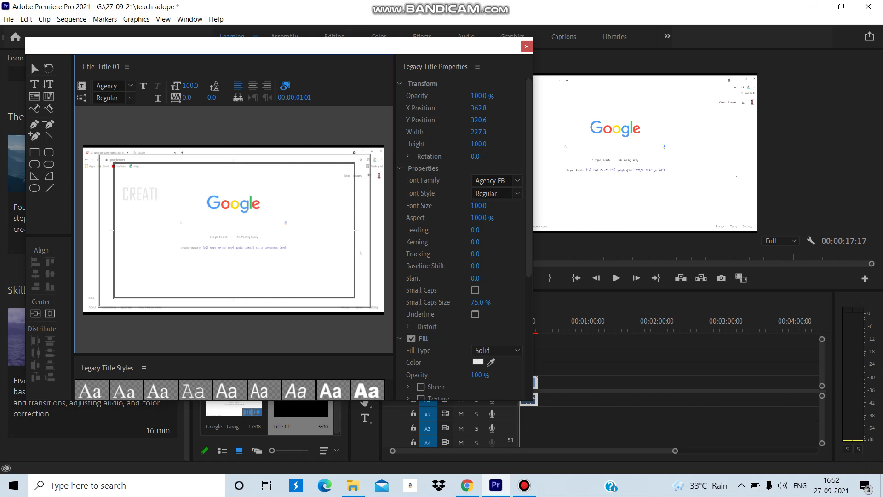
{"action": "type", "text": "VE EDGEE"}
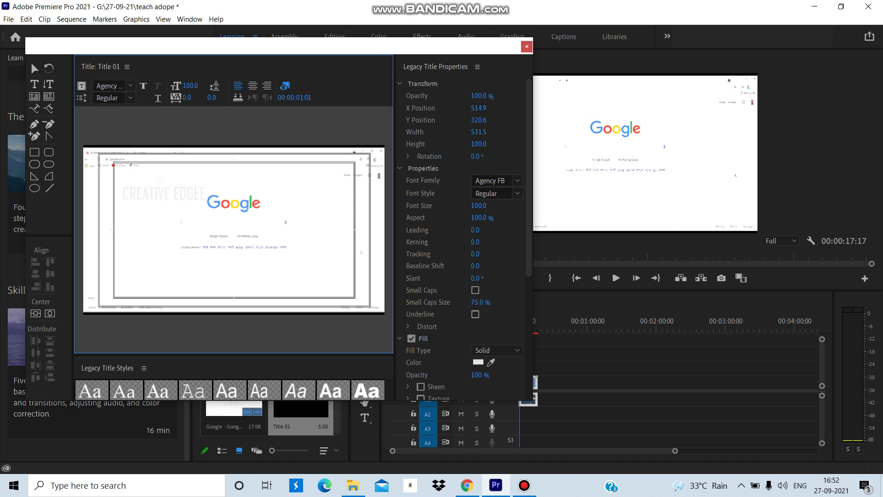
Give the title text a radial gradient fill and set its second color stop to red EA2626.
{"action": "scroll", "coordinate": [497, 351], "scroll_direction": "down", "scroll_amount": 2}
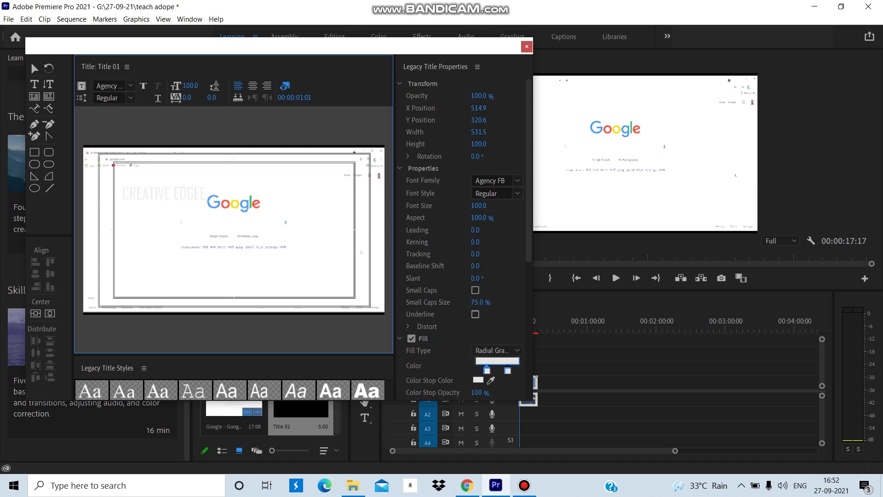
{"action": "scroll", "coordinate": [465, 230], "scroll_direction": "down", "scroll_amount": 3}
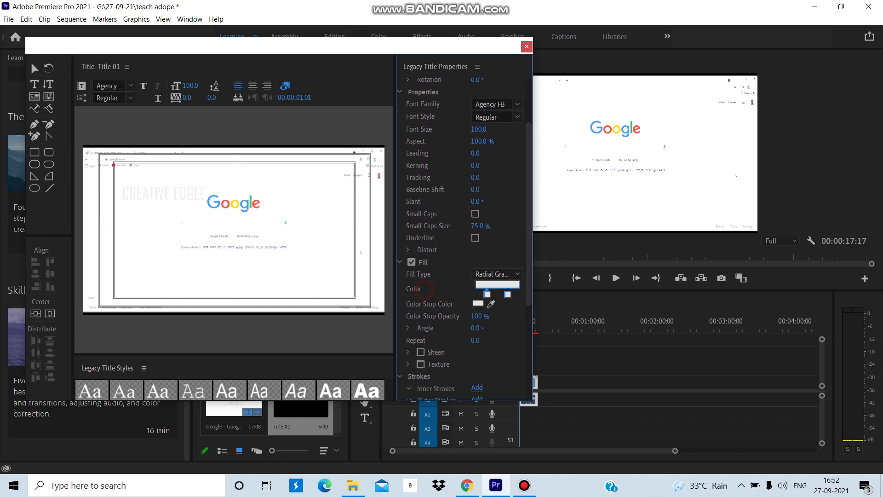
{"action": "double_click", "coordinate": [504, 285]}
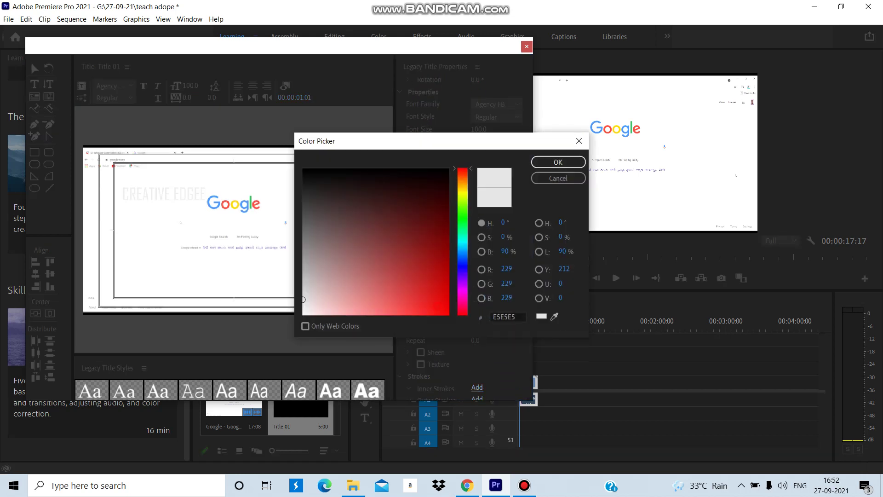
{"action": "left_click", "coordinate": [438, 306]}
{"action": "left_click", "coordinate": [558, 162]}
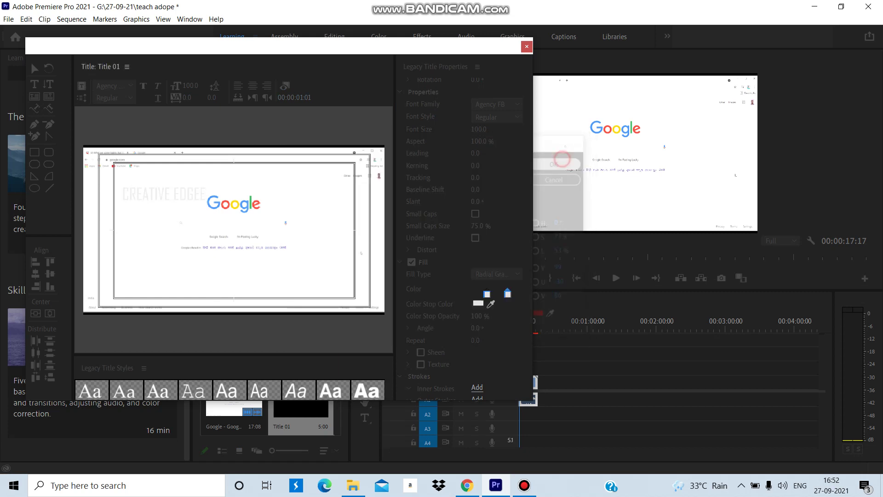
{"action": "left_click", "coordinate": [143, 195]}
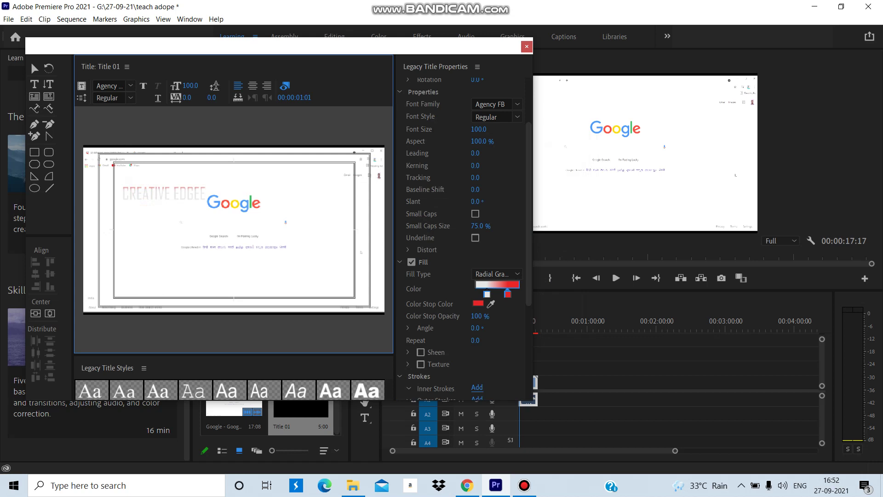
Try to recolor the title text by changing the gradient's red color stop to a deeper red.
{"action": "left_click", "coordinate": [35, 85]}
{"action": "left_click", "coordinate": [154, 193]}
{"action": "left_click", "coordinate": [154, 194]}
{"action": "left_click", "coordinate": [124, 196]}
{"action": "left_click", "coordinate": [478, 304]}
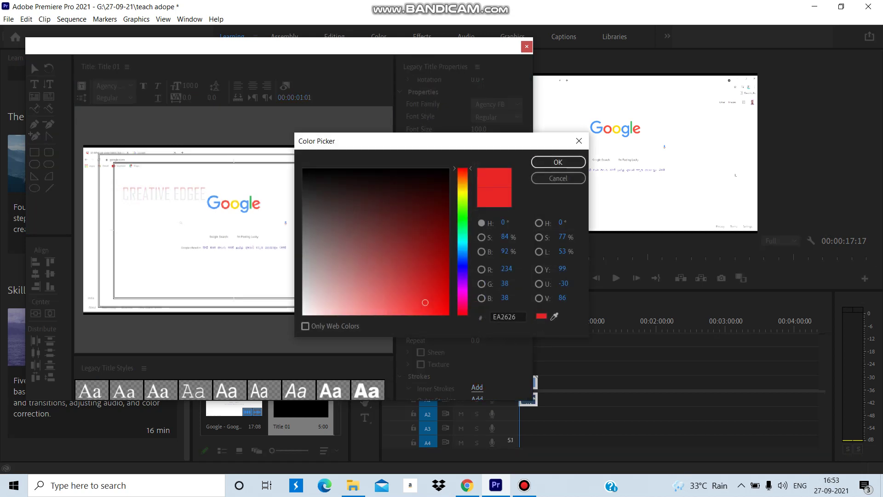
{"action": "left_click", "coordinate": [437, 310]}
{"action": "left_click", "coordinate": [439, 294]}
{"action": "left_click", "coordinate": [558, 162]}
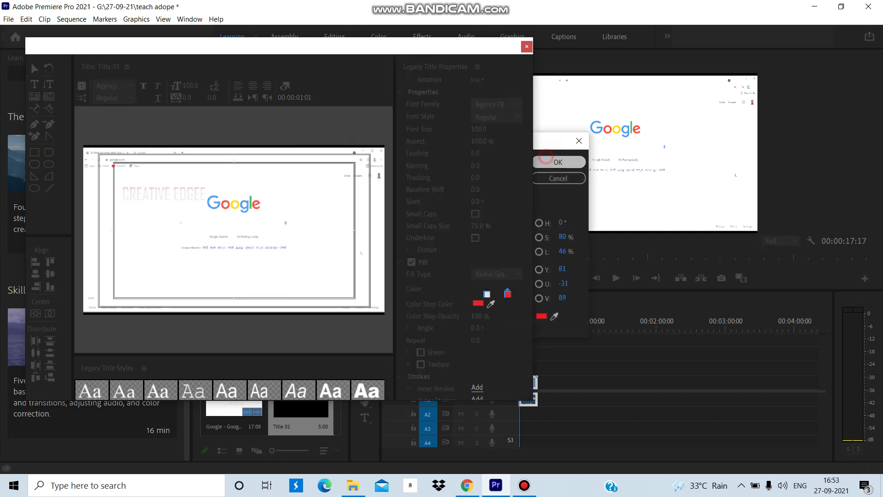
{"action": "left_click", "coordinate": [182, 192]}
{"action": "left_click", "coordinate": [183, 193]}
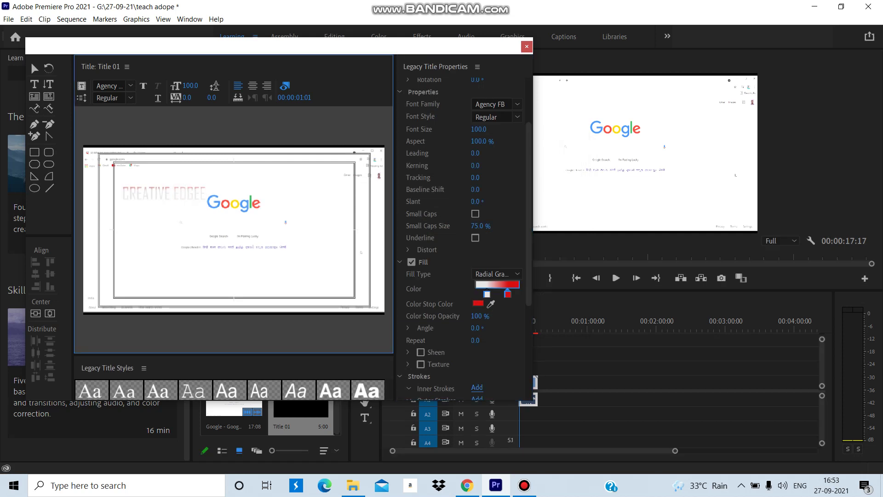
Undo the gradient fill changes and the text entered in the title.
{"action": "key", "text": "ctrl+z"}
{"action": "key", "text": "ctrl+z"}
{"action": "key", "text": "ctrl+z"}
{"action": "key", "text": "ctrl+z"}
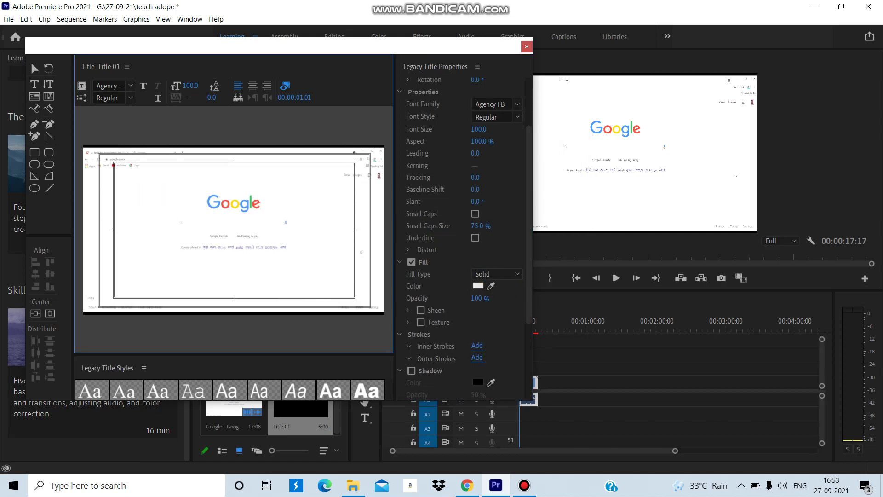
Enter the text "CREATIVE EDGEE" again in the upper-left part of the title frame.
{"action": "left_click", "coordinate": [34, 84]}
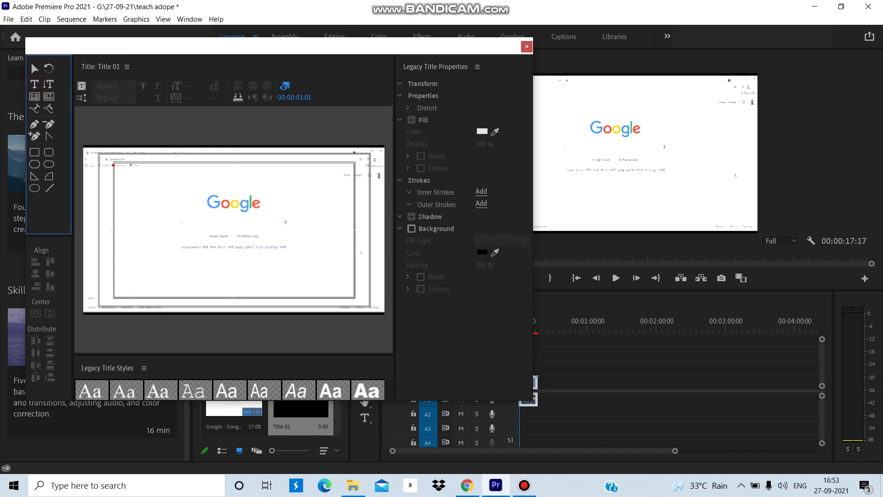
{"action": "left_click", "coordinate": [125, 198]}
{"action": "type", "text": "CREA"}
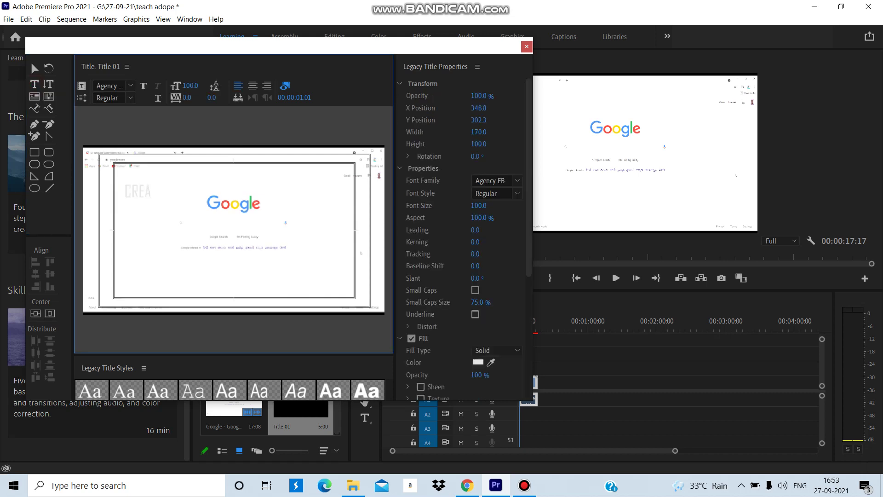
{"action": "type", "text": "TIVE EDGEE"}
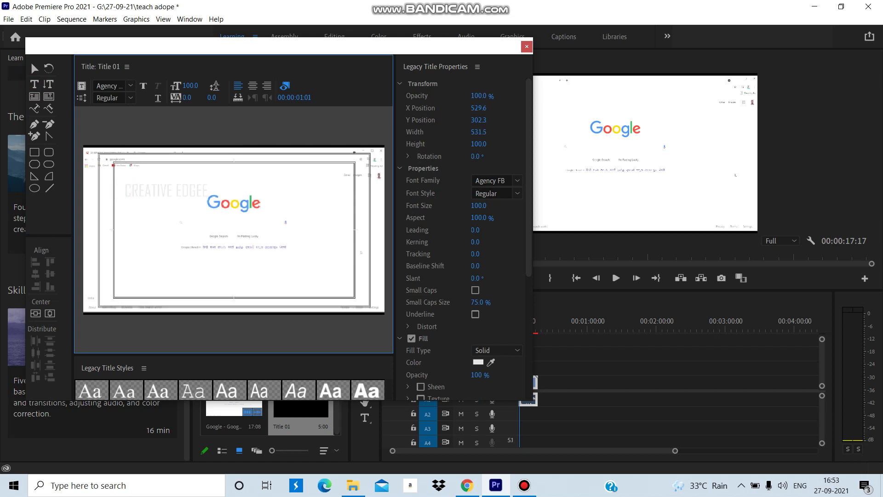
Set the title text's solid fill color to red F30808.
{"action": "left_click", "coordinate": [479, 362]}
{"action": "left_click", "coordinate": [431, 307]}
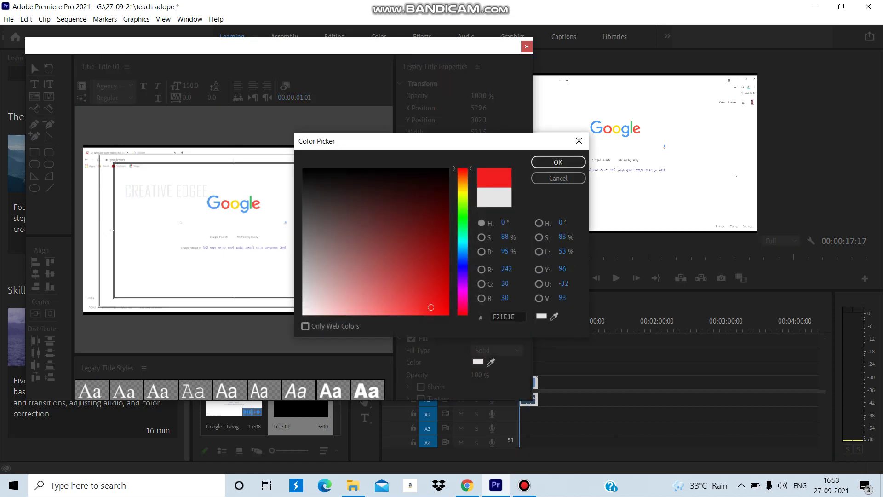
{"action": "left_click", "coordinate": [445, 310]}
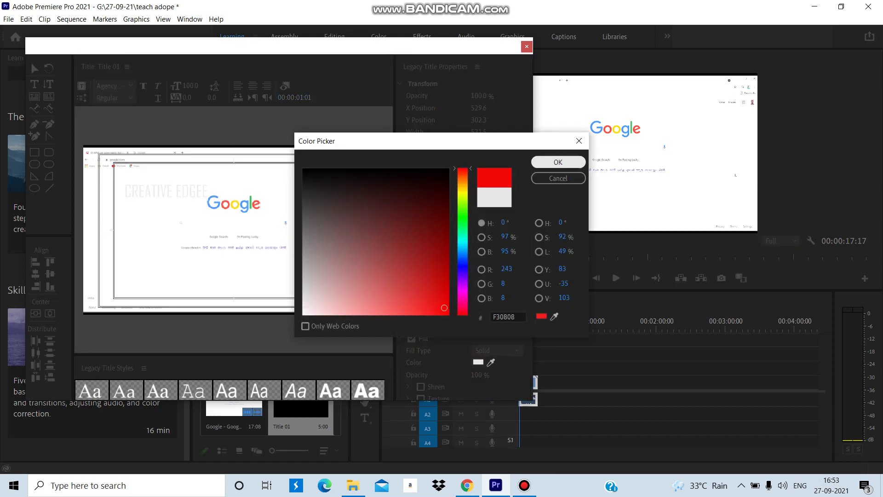
{"action": "left_click", "coordinate": [558, 162]}
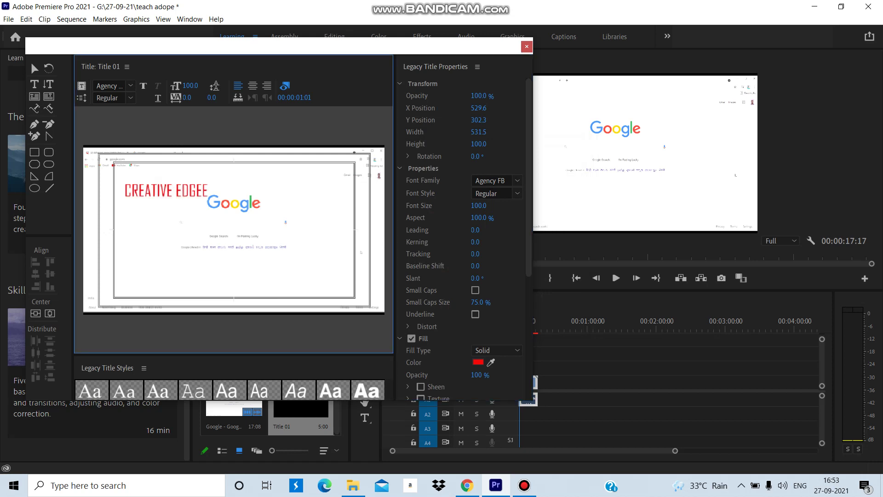
{"action": "left_click", "coordinate": [478, 363]}
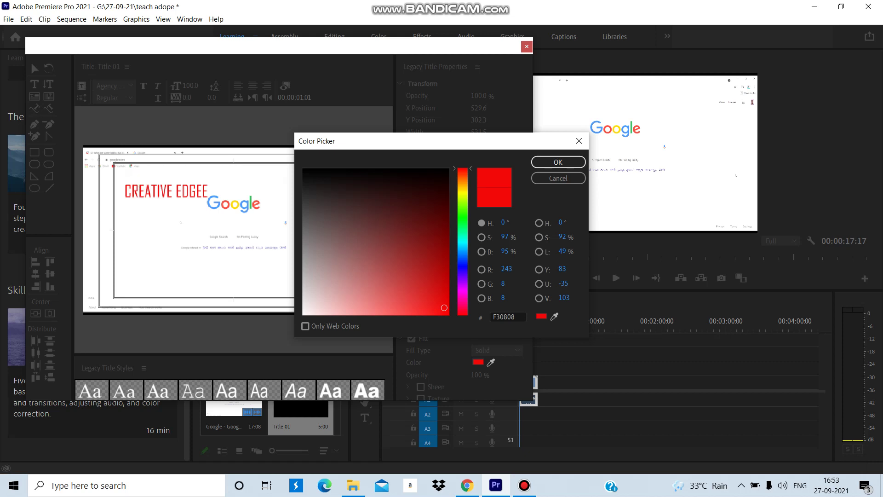
{"action": "left_click", "coordinate": [562, 179]}
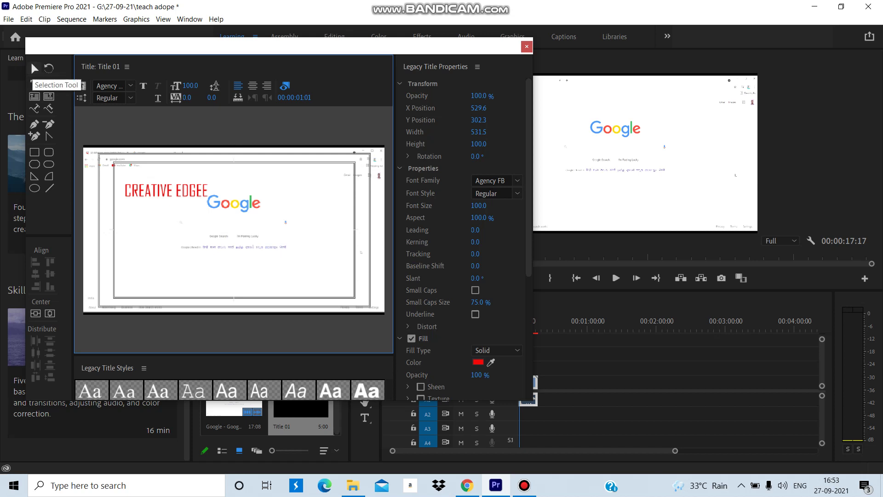
Move the title text slightly up and left, and shrink it to about 385 wide and 56 high.
{"action": "left_click", "coordinate": [30, 61]}
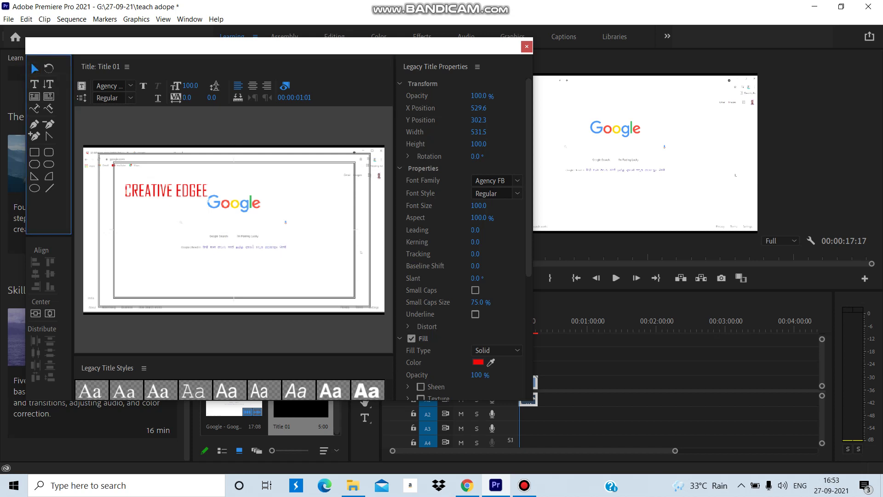
{"action": "left_click_drag", "start_coordinate": [146, 191], "coordinate": [142, 183]}
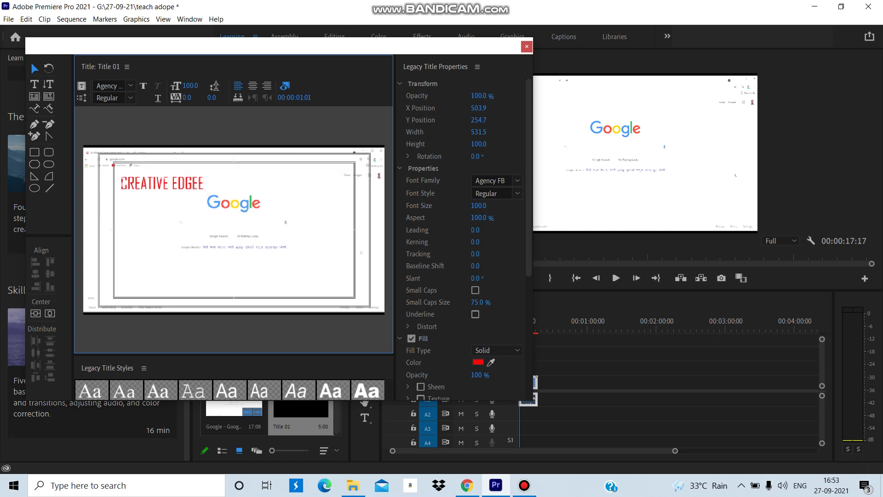
{"action": "left_click_drag", "start_coordinate": [204, 192], "coordinate": [181, 186]}
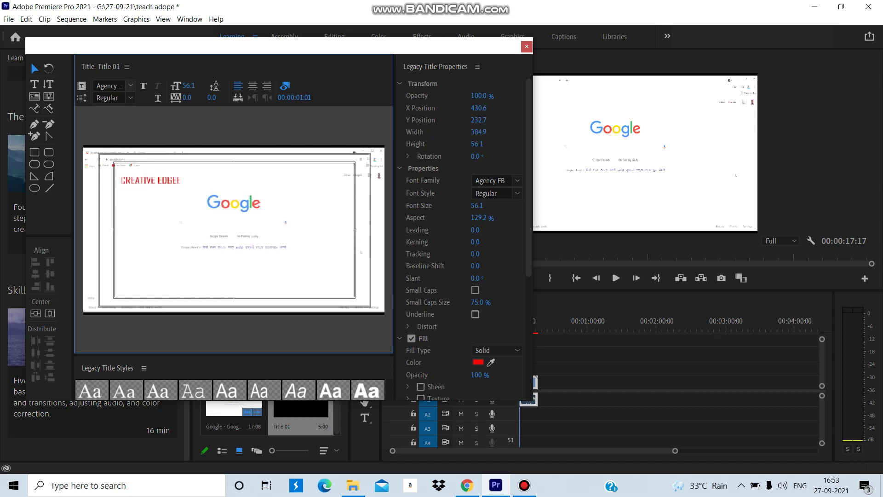
Set the title text's font family to Arial and its style to Bold.
{"action": "left_click", "coordinate": [110, 86]}
{"action": "type", "text": "Arial"}
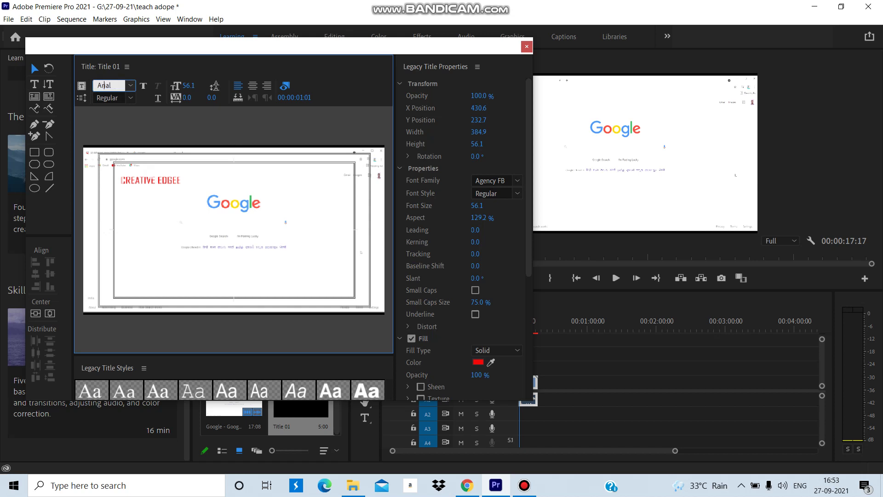
{"action": "key", "text": "Return"}
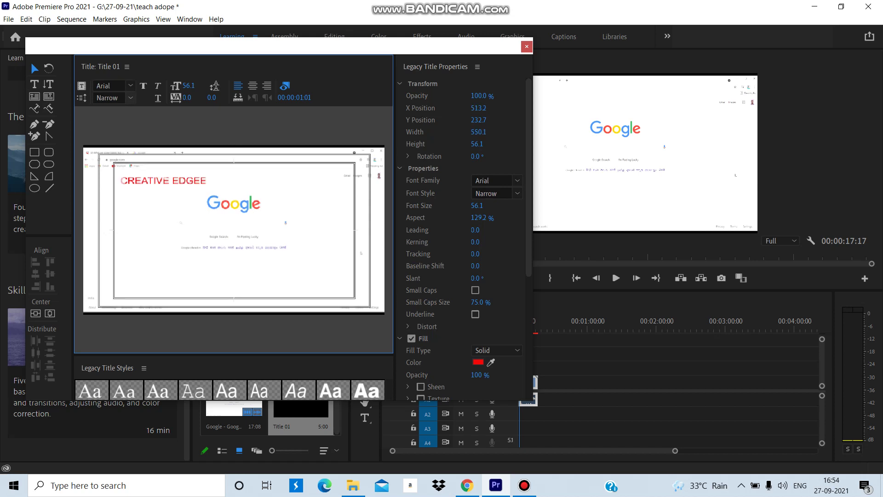
{"action": "left_click", "coordinate": [117, 98]}
{"action": "type", "text": "Bold"}
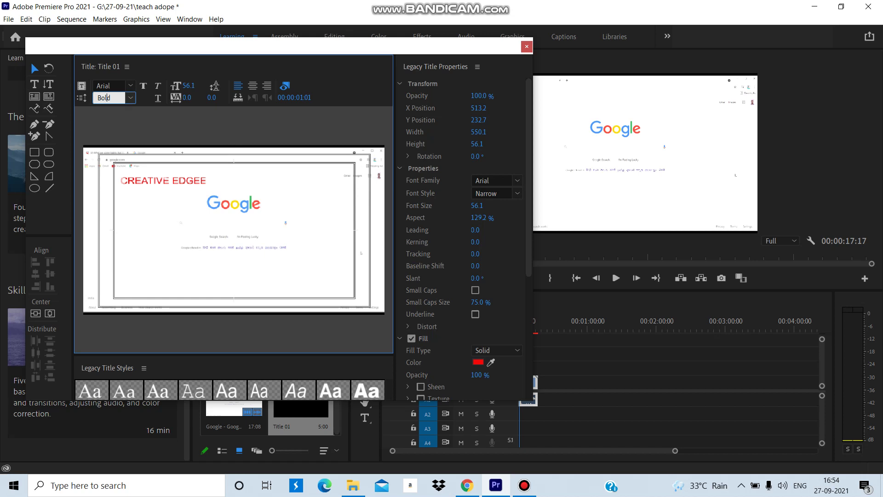
{"action": "key", "text": "Return"}
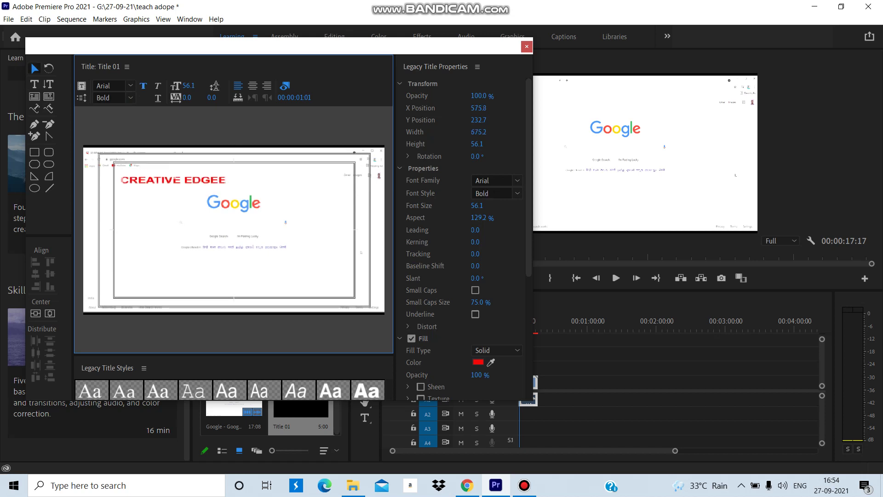
Shrink the title text to about 393 × 41 and move it to the frame's upper right, at about X 1483, Y 182.
{"action": "left_click", "coordinate": [35, 84]}
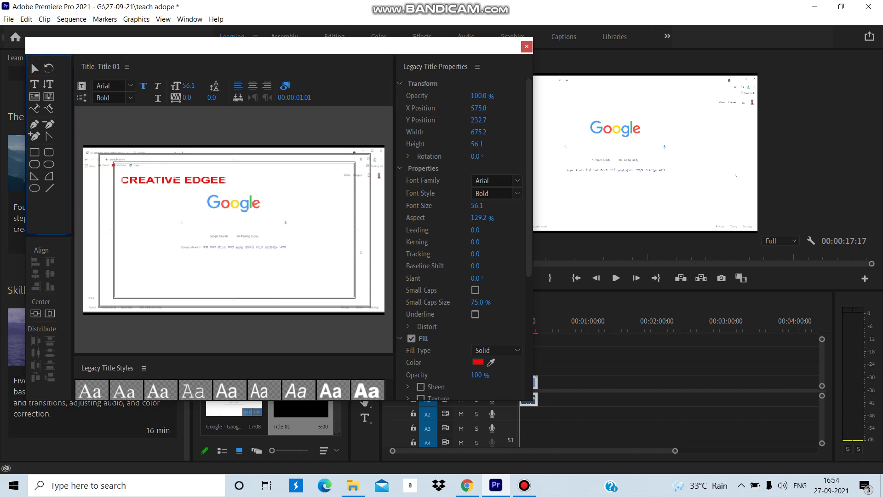
{"action": "left_click", "coordinate": [209, 183]}
{"action": "left_click_drag", "start_coordinate": [219, 180], "coordinate": [304, 172]}
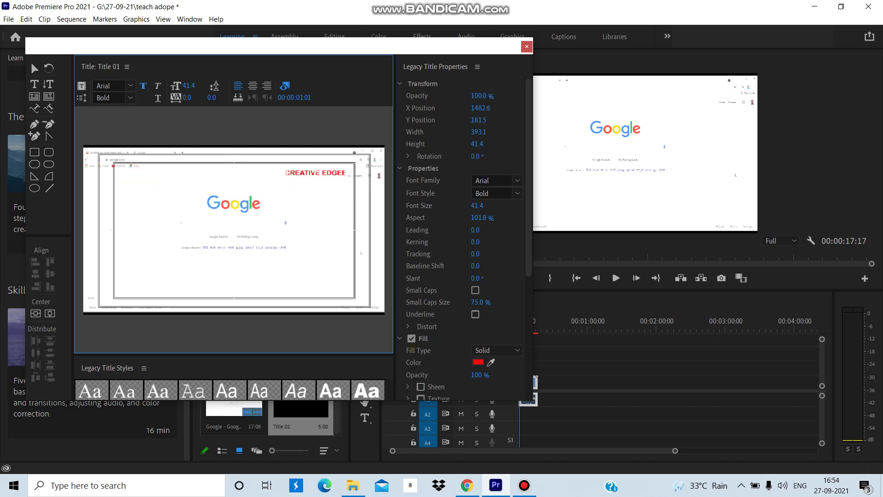
Close the title editor and place Title 01 on video track V2 at the start of the learn sequence.
{"action": "left_click", "coordinate": [307, 189]}
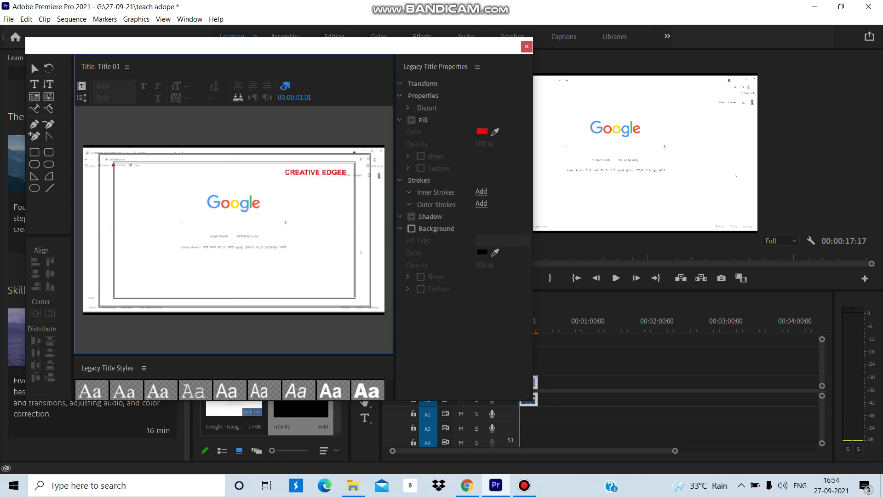
{"action": "left_click", "coordinate": [526, 47]}
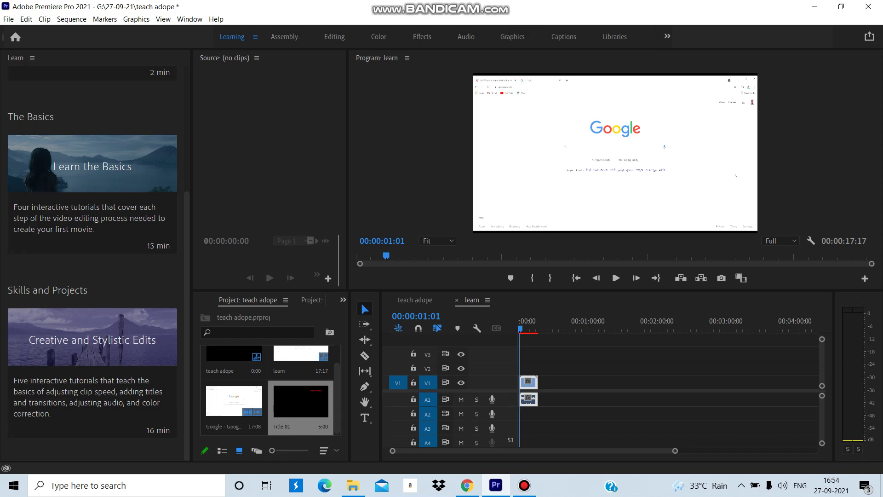
{"action": "left_click_drag", "start_coordinate": [287, 407], "coordinate": [522, 368]}
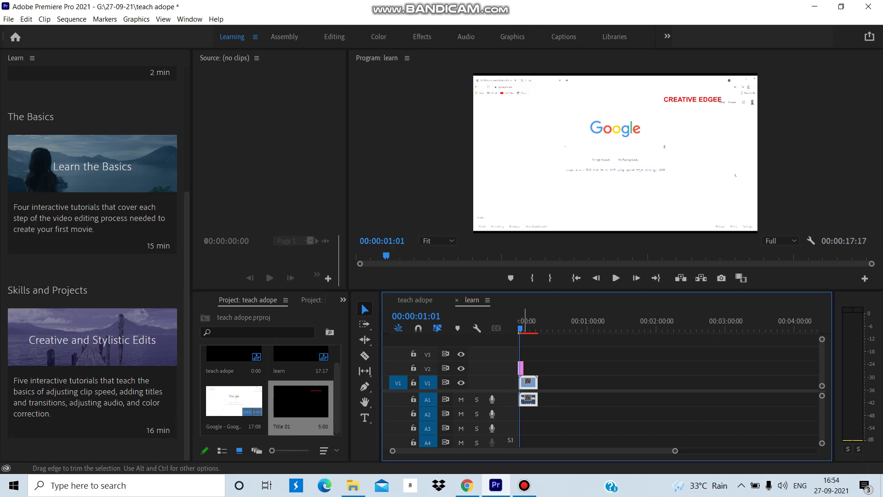
Extend the title clip on V2 to the end of the screen recording below it and play back part of the sequence.
{"action": "left_click", "coordinate": [523, 367]}
{"action": "left_click_drag", "start_coordinate": [522, 368], "coordinate": [538, 369]}
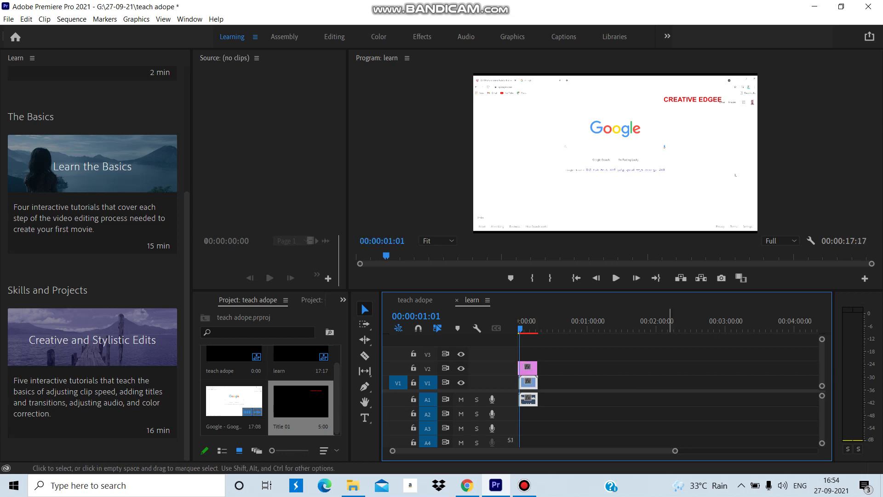
{"action": "key", "text": "space"}
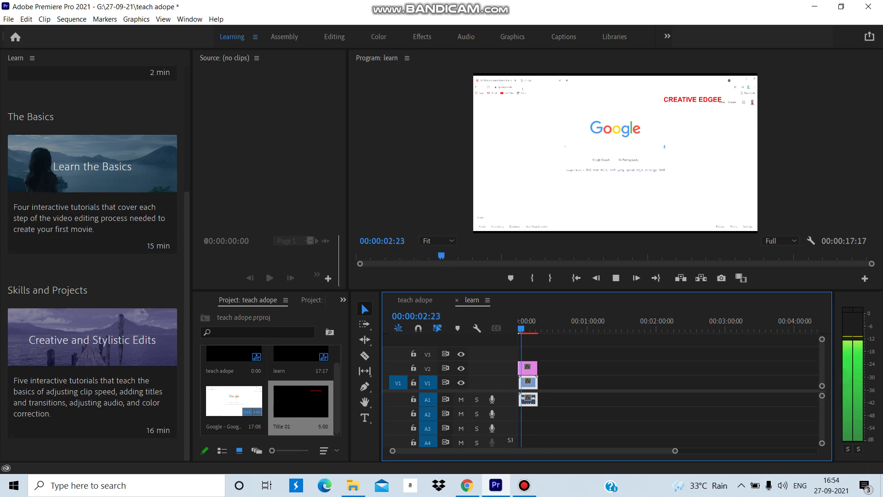
{"action": "key", "text": "space"}
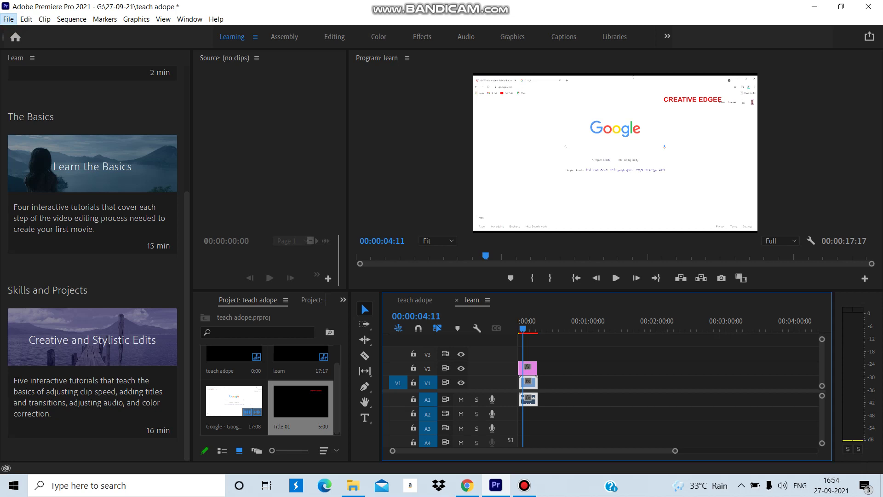
Open the media export settings for the learn sequence and set the export format to H.264.
{"action": "left_click", "coordinate": [9, 19]}
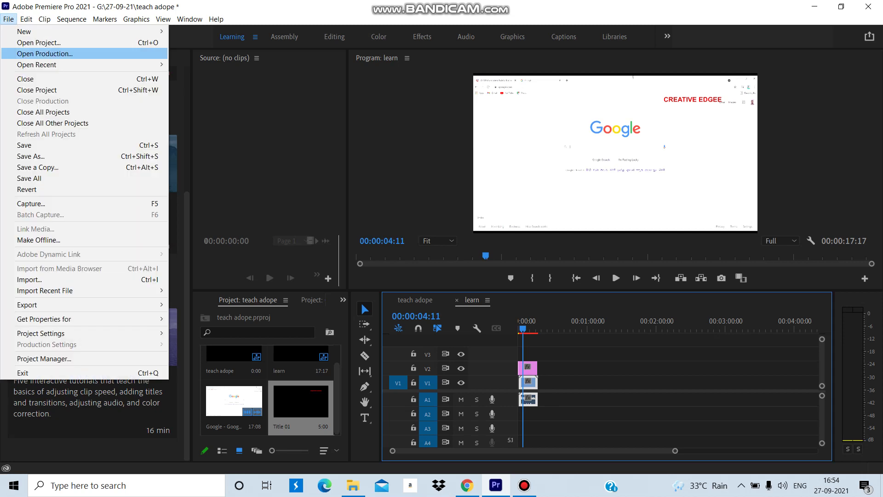
{"action": "left_click", "coordinate": [82, 306]}
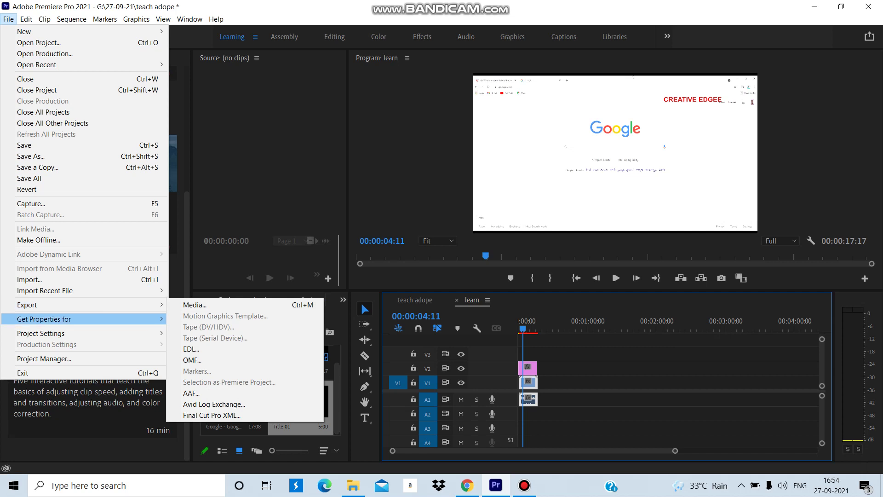
{"action": "left_click", "coordinate": [191, 309]}
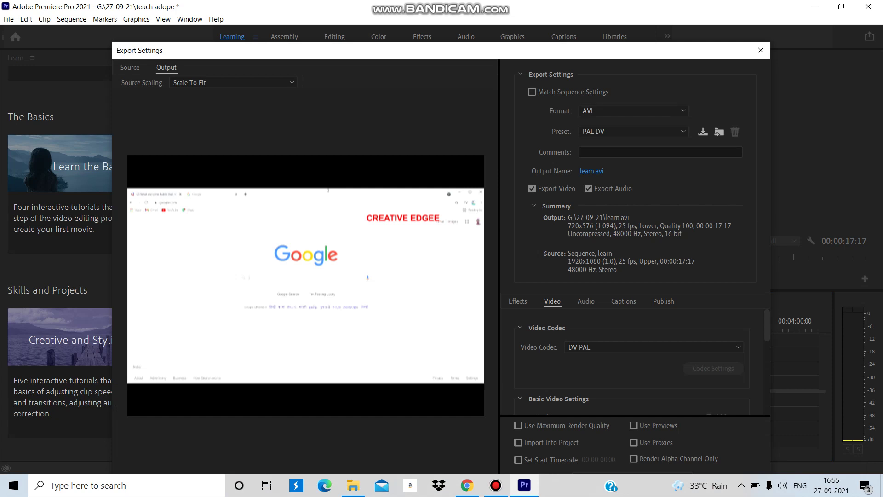
{"action": "left_click", "coordinate": [623, 111]}
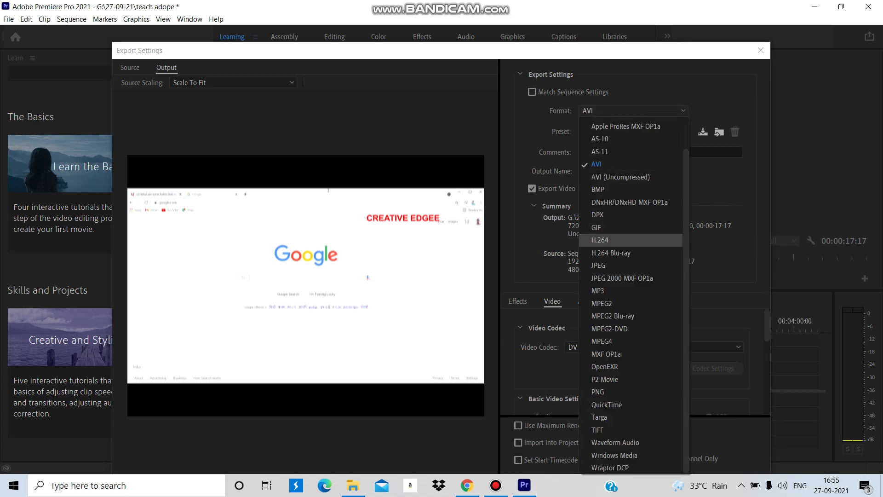
{"action": "left_click", "coordinate": [632, 240]}
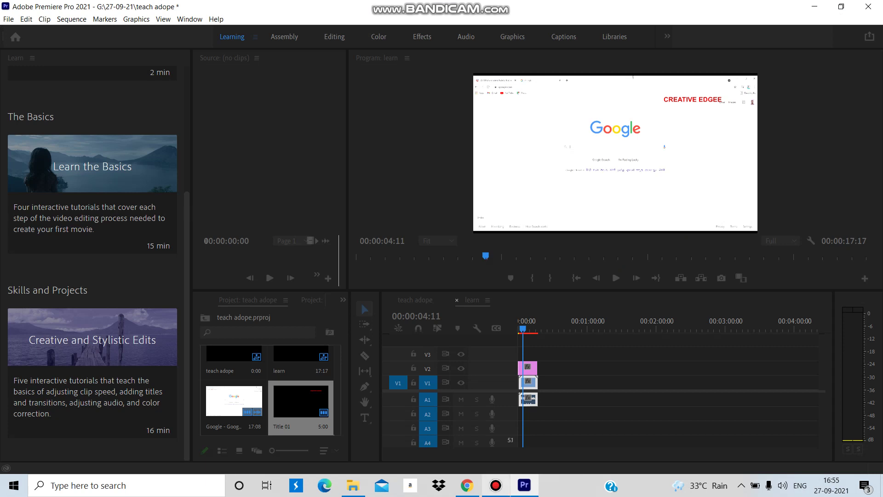
{"action": "left_click", "coordinate": [496, 485]}
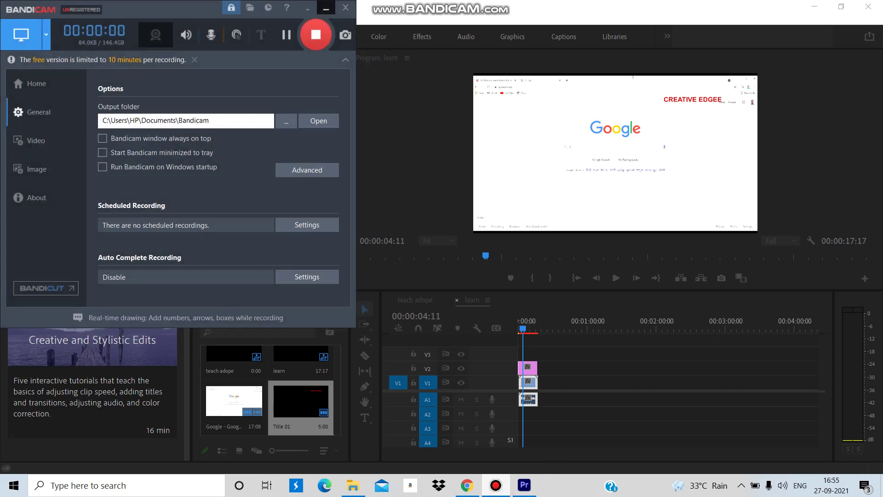
{"action": "left_click", "coordinate": [317, 31]}
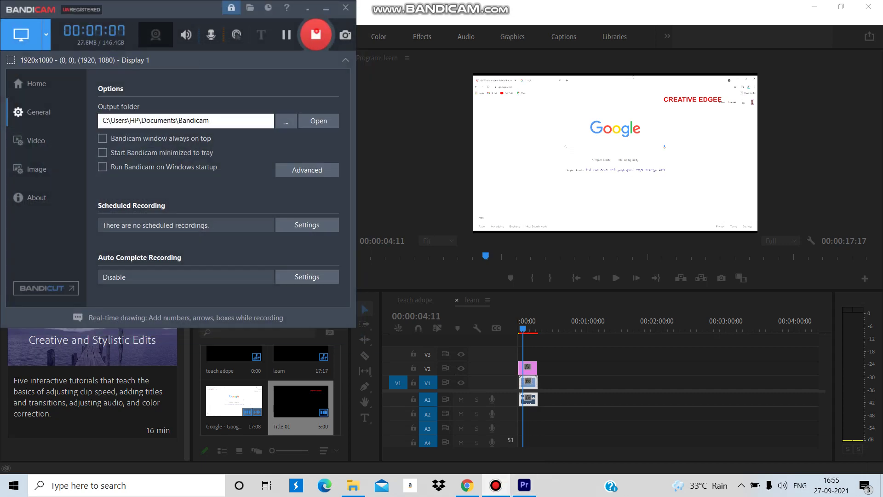